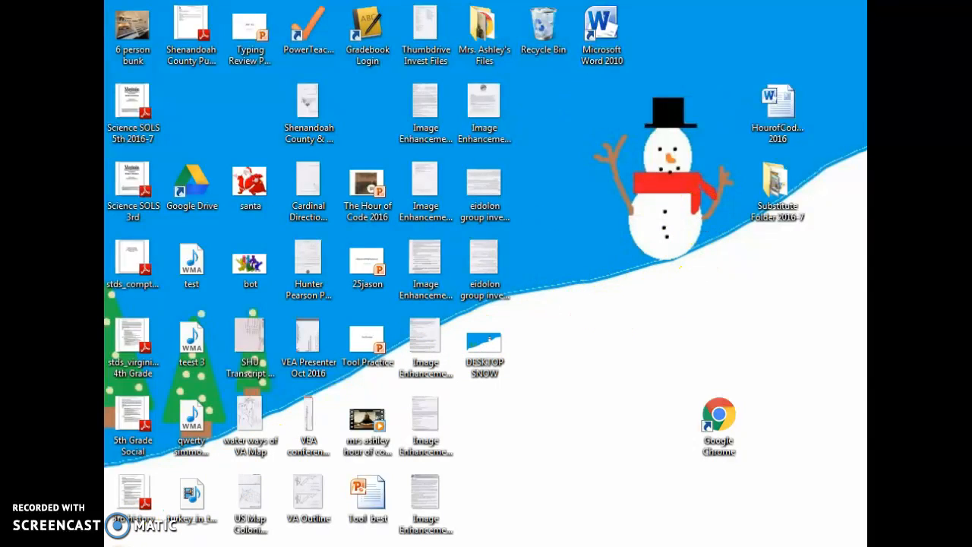
Search the computer's programs for "paint" and open Paint.
{"action": "left_click", "coordinate": [118, 526]}
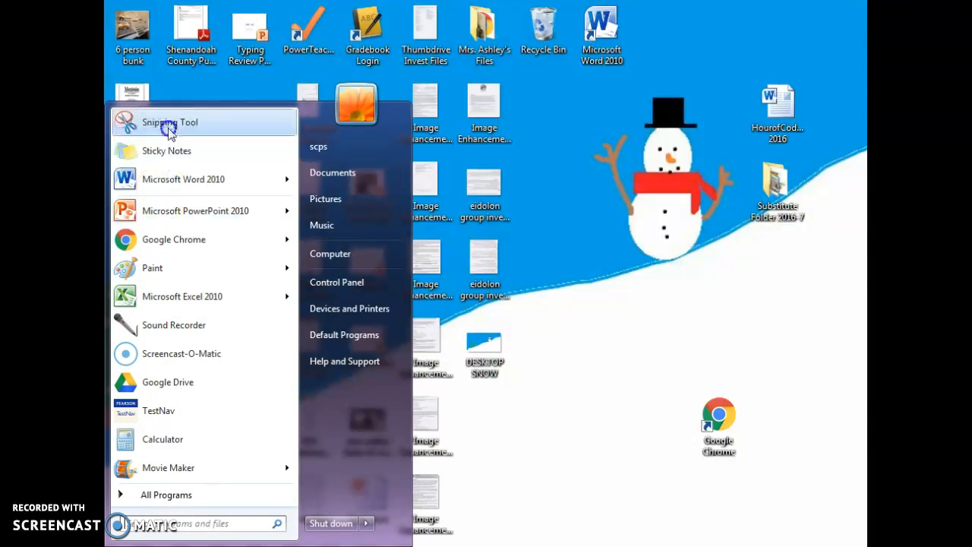
{"action": "mouse_move", "coordinate": [141, 275]}
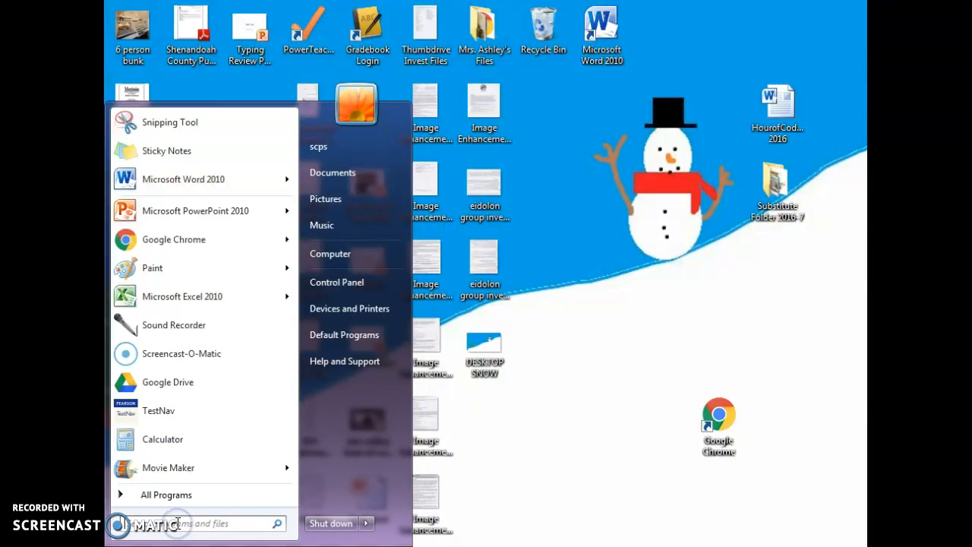
{"action": "type", "text": "paint"}
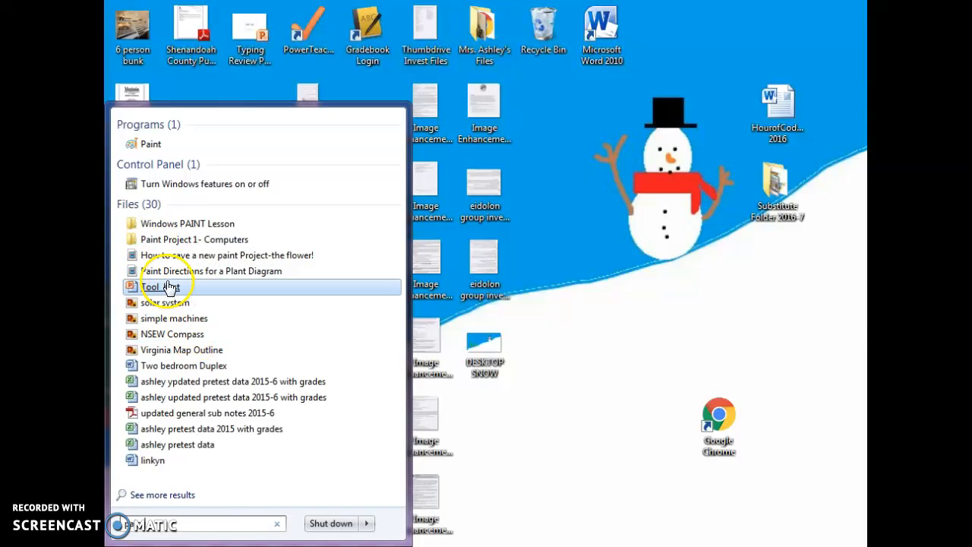
{"action": "left_click", "coordinate": [152, 146]}
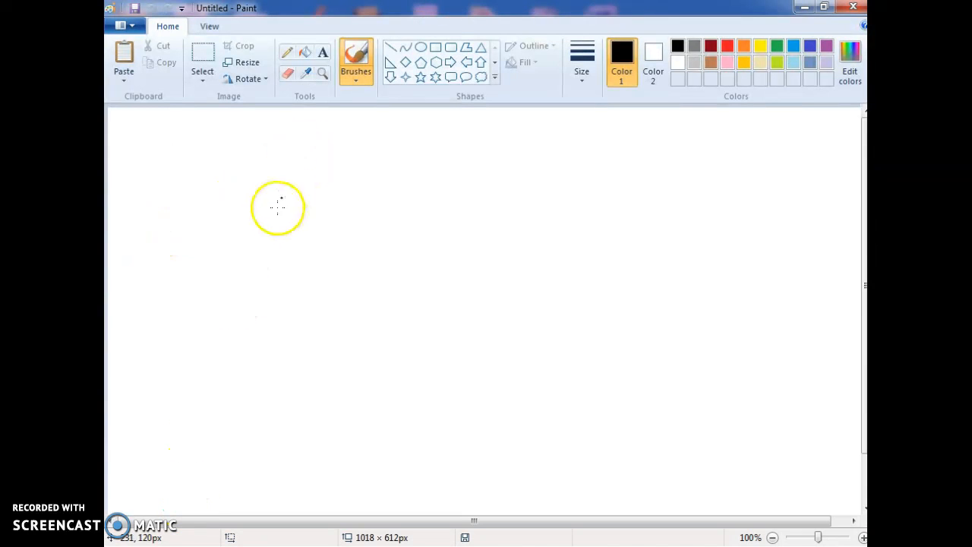
Sketch an upward arrow with the brush and the word "Pencil" with the Pencil tool, circling its last letters.
{"action": "mouse_move", "coordinate": [289, 123]}
{"action": "left_mouse_down"}
{"action": "mouse_move", "coordinate": [284, 164]}
{"action": "mouse_move", "coordinate": [287, 123]}
{"action": "left_mouse_up"}
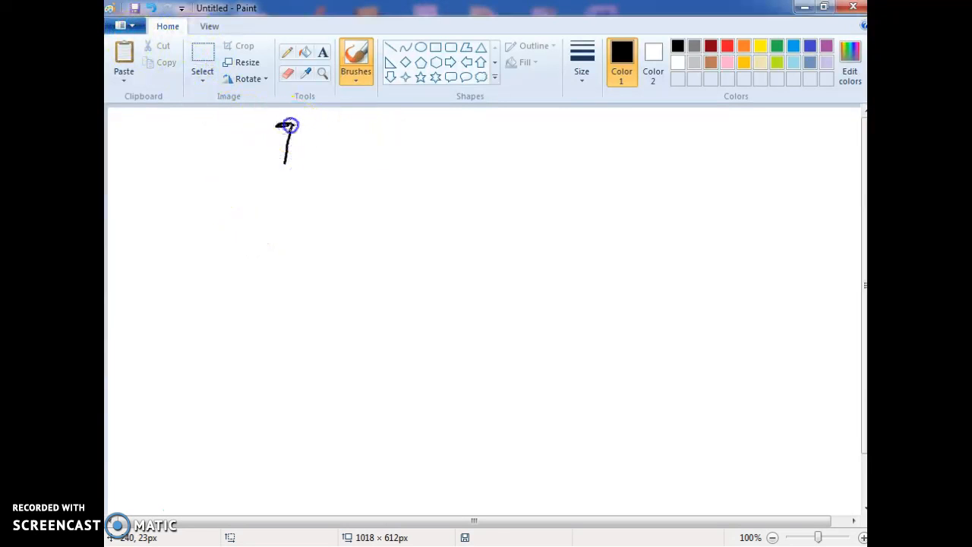
{"action": "left_click", "coordinate": [285, 56]}
{"action": "left_click_drag", "start_coordinate": [332, 141], "coordinate": [328, 176]}
{"action": "left_click", "coordinate": [331, 140]}
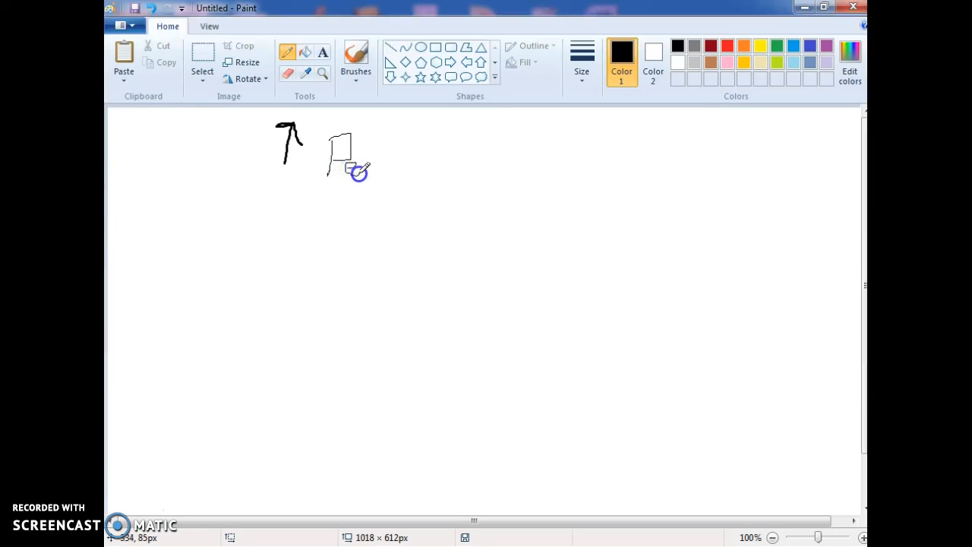
{"action": "left_click", "coordinate": [402, 155]}
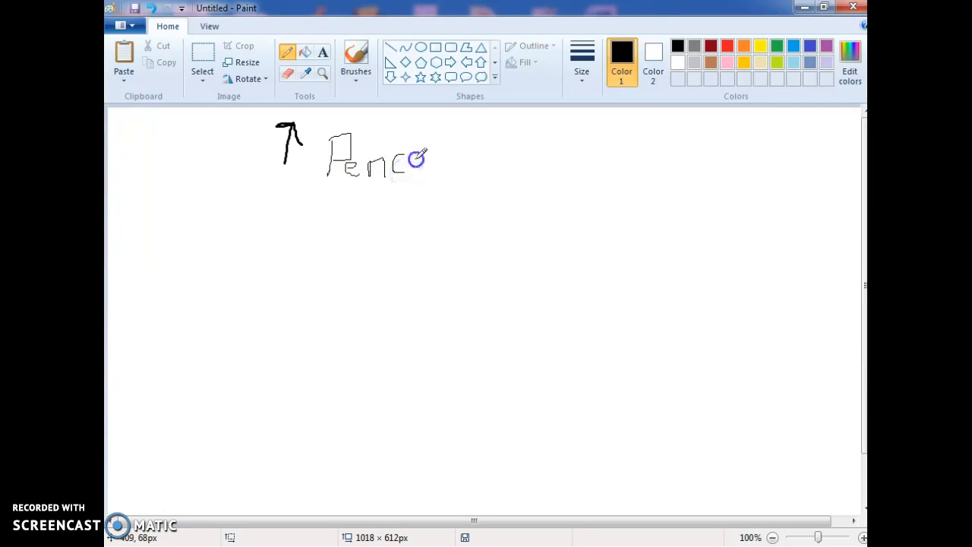
{"action": "left_click", "coordinate": [430, 139]}
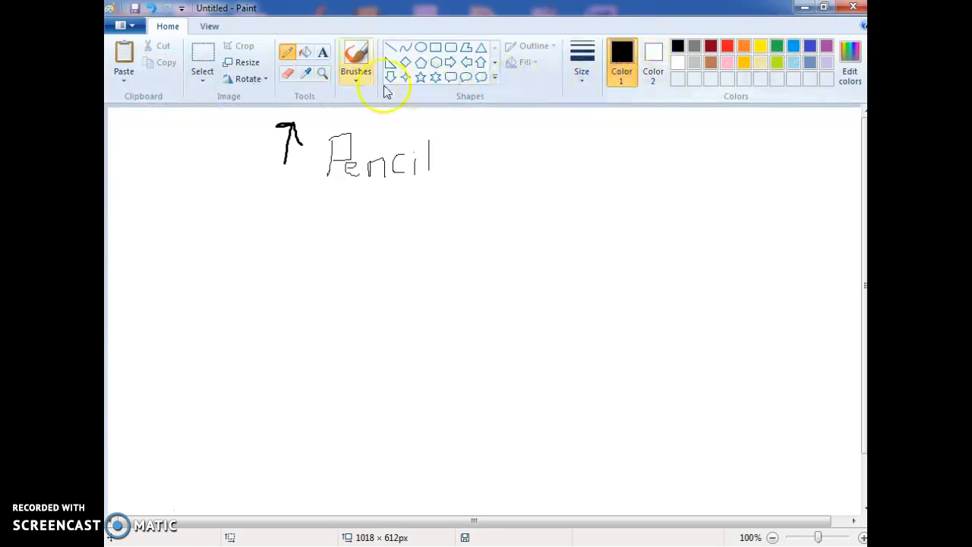
{"action": "left_click", "coordinate": [296, 60]}
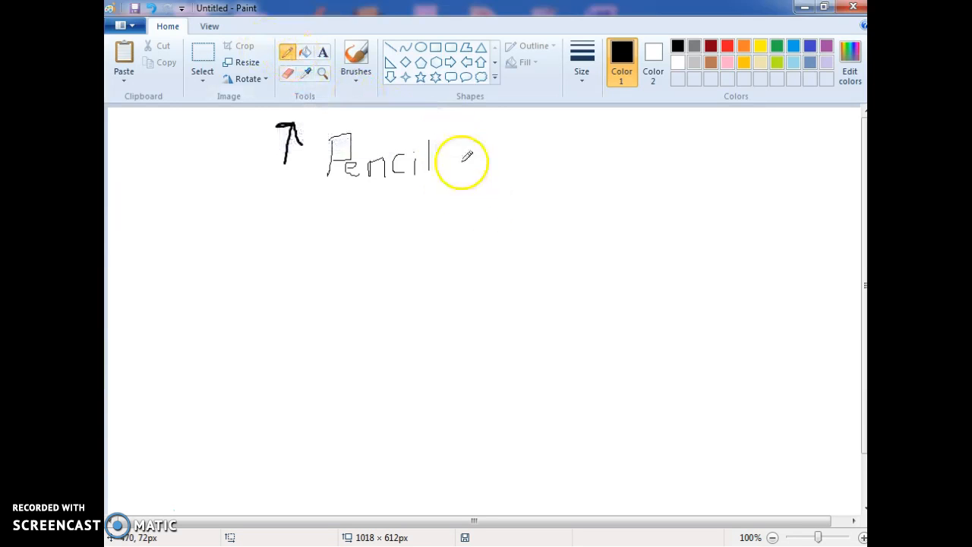
{"action": "mouse_move", "coordinate": [444, 134]}
{"action": "left_mouse_down"}
{"action": "mouse_move", "coordinate": [413, 160]}
{"action": "mouse_move", "coordinate": [421, 183]}
{"action": "mouse_move", "coordinate": [451, 170]}
{"action": "mouse_move", "coordinate": [448, 140]}
{"action": "left_mouse_up"}
Thicken the pencil line and handwrite the column addition 16 + 2 with an 8 below the line.
{"action": "left_click", "coordinate": [584, 82]}
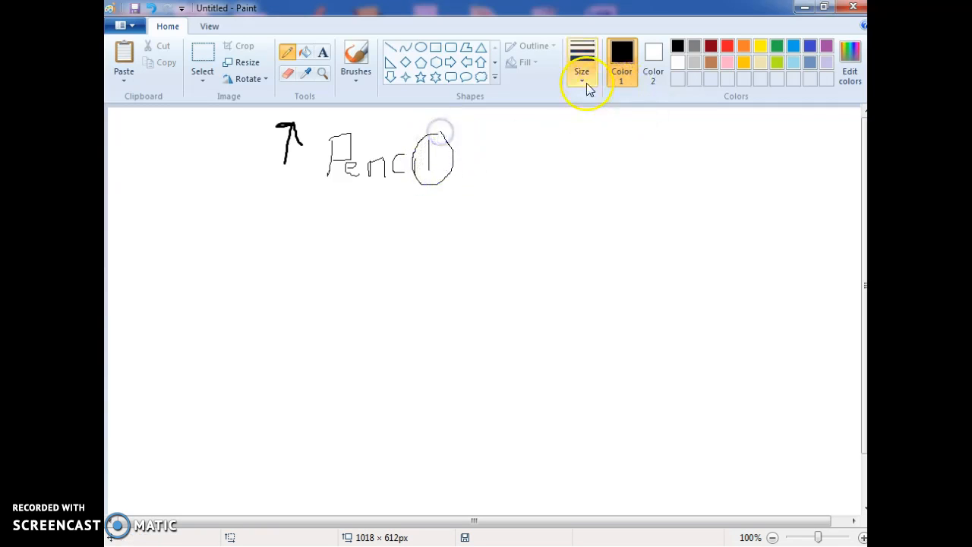
{"action": "left_click", "coordinate": [600, 191]}
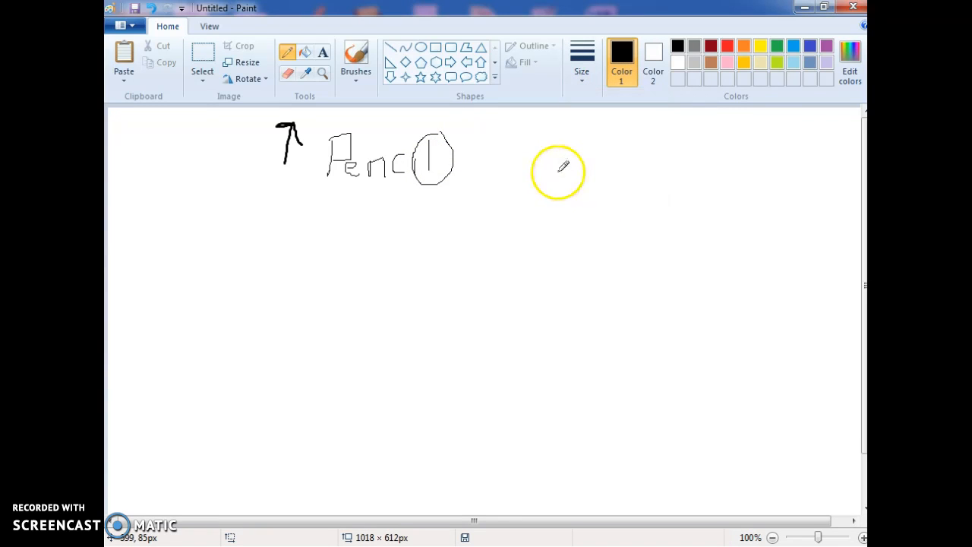
{"action": "mouse_move", "coordinate": [545, 155]}
{"action": "left_mouse_down"}
{"action": "mouse_move", "coordinate": [543, 184]}
{"action": "mouse_move", "coordinate": [557, 180]}
{"action": "mouse_move", "coordinate": [563, 203]}
{"action": "left_mouse_up"}
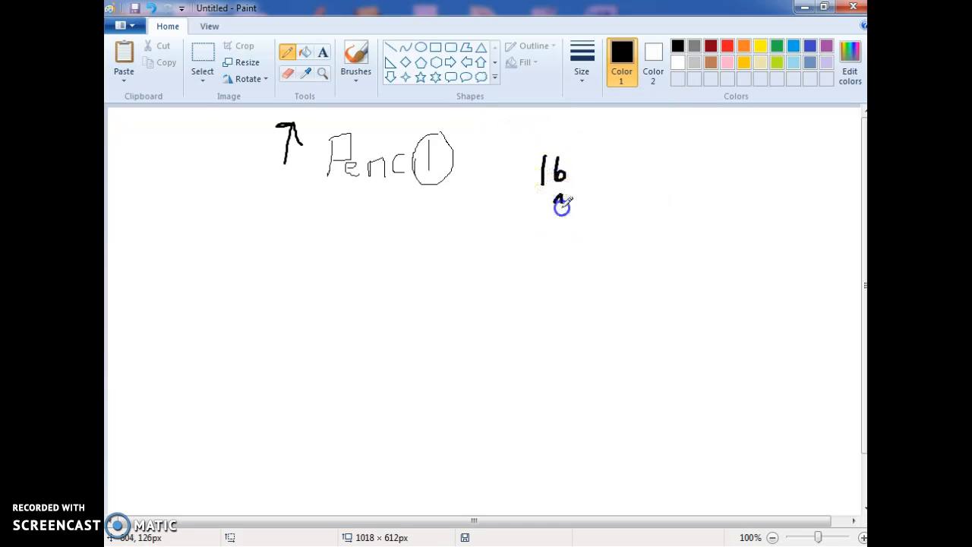
{"action": "left_click_drag", "start_coordinate": [500, 249], "coordinate": [592, 242]}
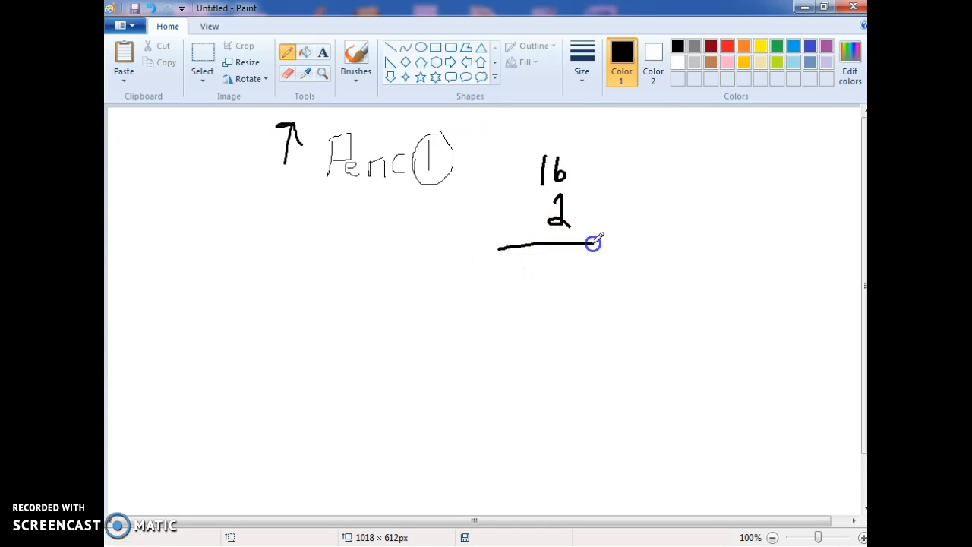
{"action": "left_click_drag", "start_coordinate": [511, 206], "coordinate": [512, 223]}
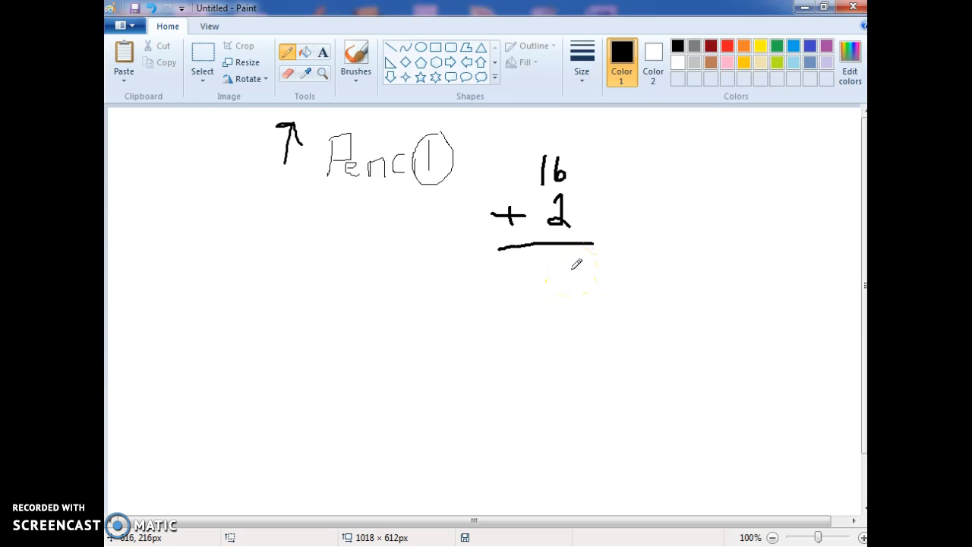
{"action": "mouse_move", "coordinate": [571, 279]}
{"action": "left_mouse_down"}
{"action": "mouse_move", "coordinate": [547, 294]}
{"action": "mouse_move", "coordinate": [556, 260]}
{"action": "left_mouse_up"}
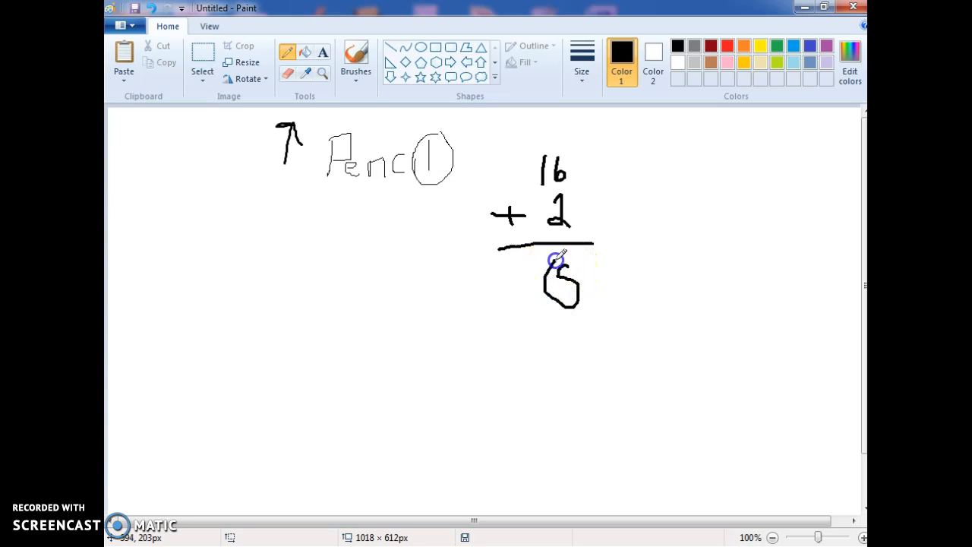
Handwrite a large 8 to the right of the sum and the word "Hello" to its left.
{"action": "mouse_move", "coordinate": [706, 177]}
{"action": "left_mouse_down"}
{"action": "mouse_move", "coordinate": [683, 194]}
{"action": "mouse_move", "coordinate": [705, 229]}
{"action": "mouse_move", "coordinate": [688, 199]}
{"action": "mouse_move", "coordinate": [706, 177]}
{"action": "left_mouse_up"}
{"action": "mouse_move", "coordinate": [206, 278]}
{"action": "left_mouse_down"}
{"action": "mouse_move", "coordinate": [235, 315]}
{"action": "mouse_move", "coordinate": [198, 323]}
{"action": "mouse_move", "coordinate": [225, 302]}
{"action": "left_mouse_up"}
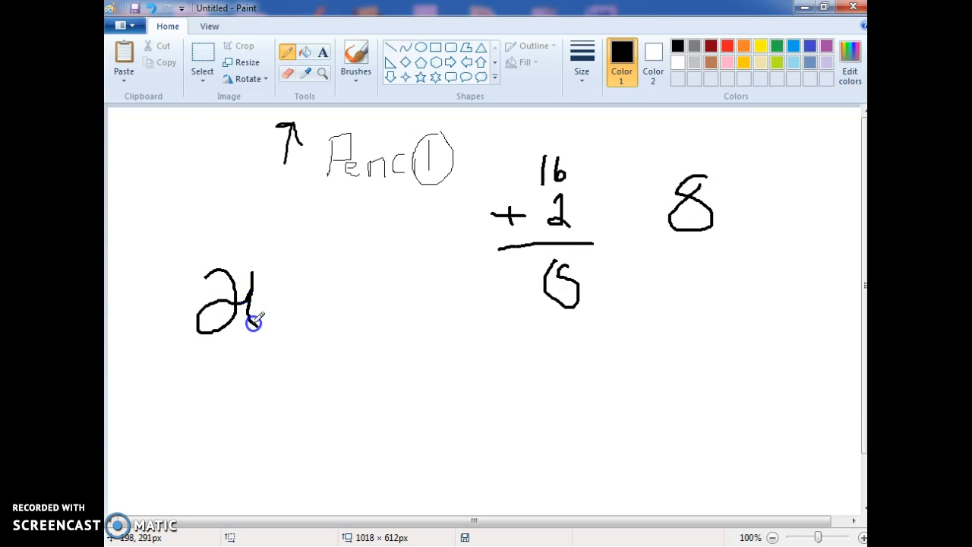
{"action": "mouse_move", "coordinate": [303, 285]}
{"action": "left_mouse_down"}
{"action": "mouse_move", "coordinate": [304, 326]}
{"action": "mouse_move", "coordinate": [318, 296]}
{"action": "mouse_move", "coordinate": [314, 326]}
{"action": "mouse_move", "coordinate": [343, 318]}
{"action": "mouse_move", "coordinate": [329, 295]}
{"action": "left_mouse_up"}
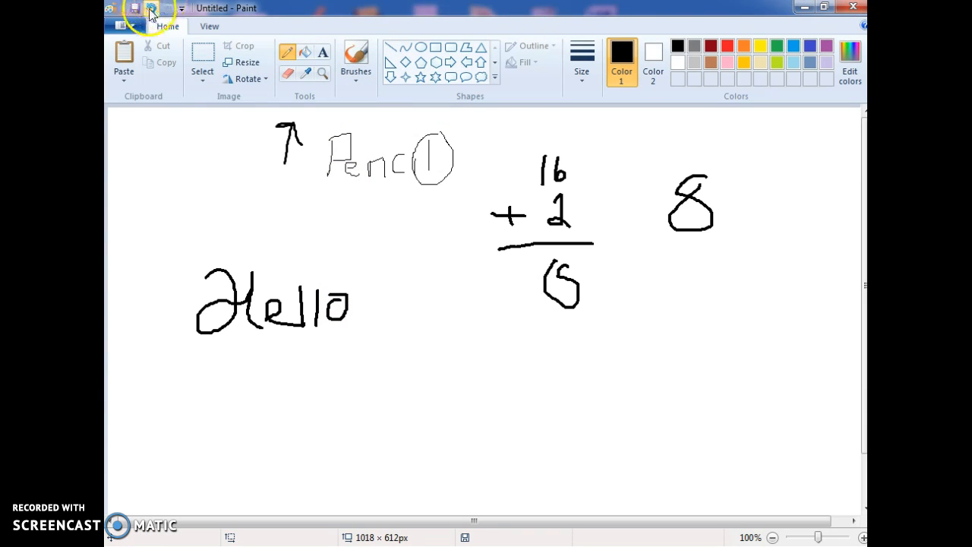
Undo every practice stroke until the canvas is blank.
{"action": "left_click", "coordinate": [152, 9]}
{"action": "left_click", "coordinate": [153, 8]}
{"action": "left_click", "coordinate": [153, 8]}
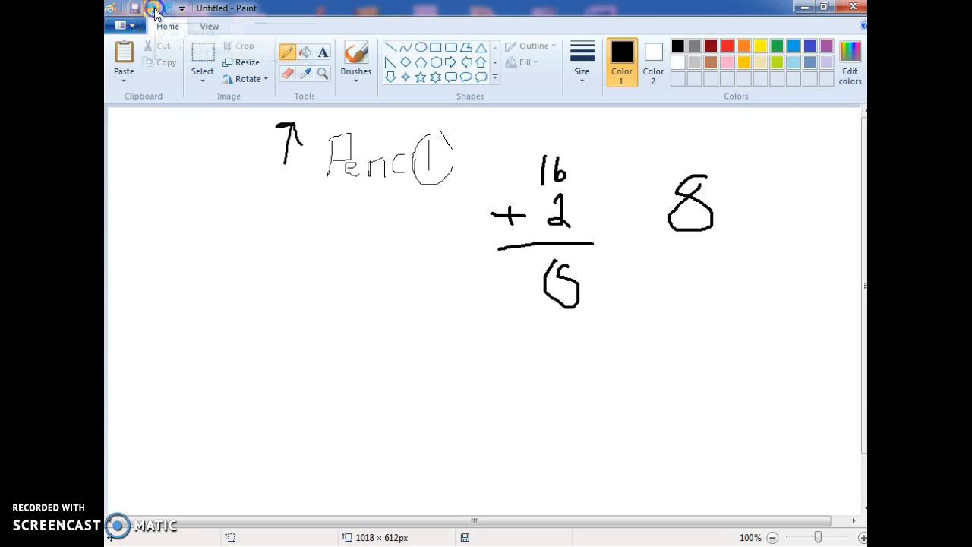
{"action": "left_click", "coordinate": [153, 9]}
{"action": "left_click", "coordinate": [153, 9]}
{"action": "left_click", "coordinate": [153, 8]}
{"action": "left_click", "coordinate": [153, 8]}
{"action": "left_click", "coordinate": [153, 8]}
{"action": "left_click", "coordinate": [153, 8]}
{"action": "left_click", "coordinate": [153, 8]}
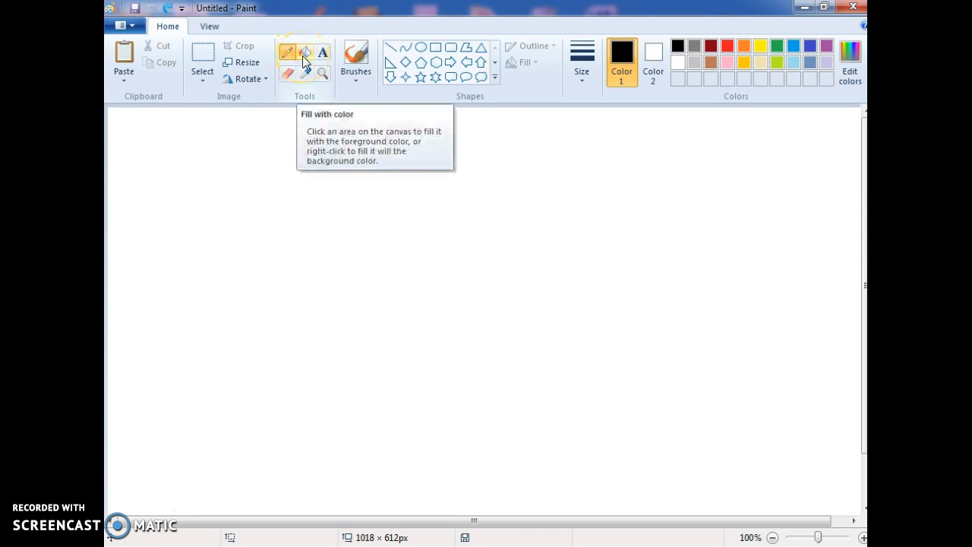
Draw a blue hill line with the brush from the canvas's lower-left corner up to its right edge, leaving no gaps.
{"action": "left_click", "coordinate": [357, 76]}
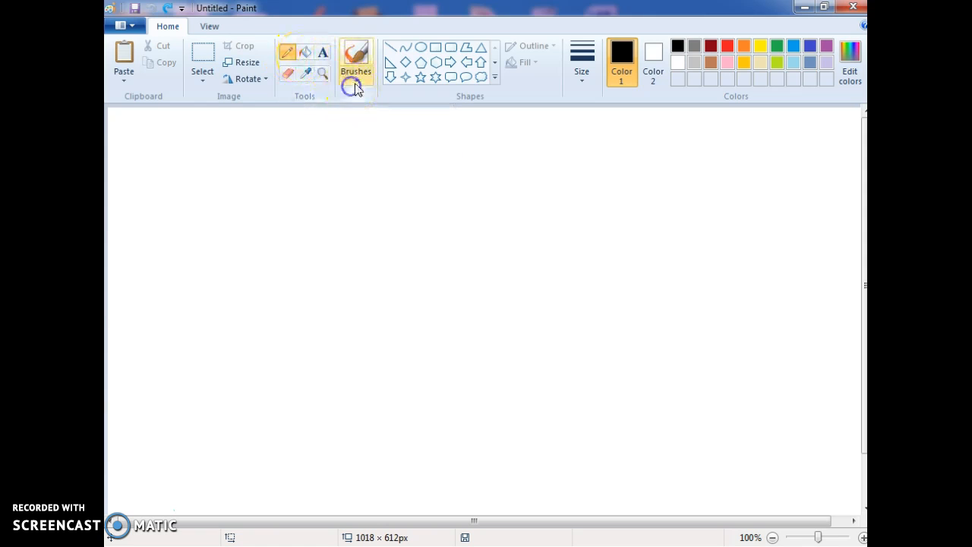
{"action": "left_click", "coordinate": [355, 103]}
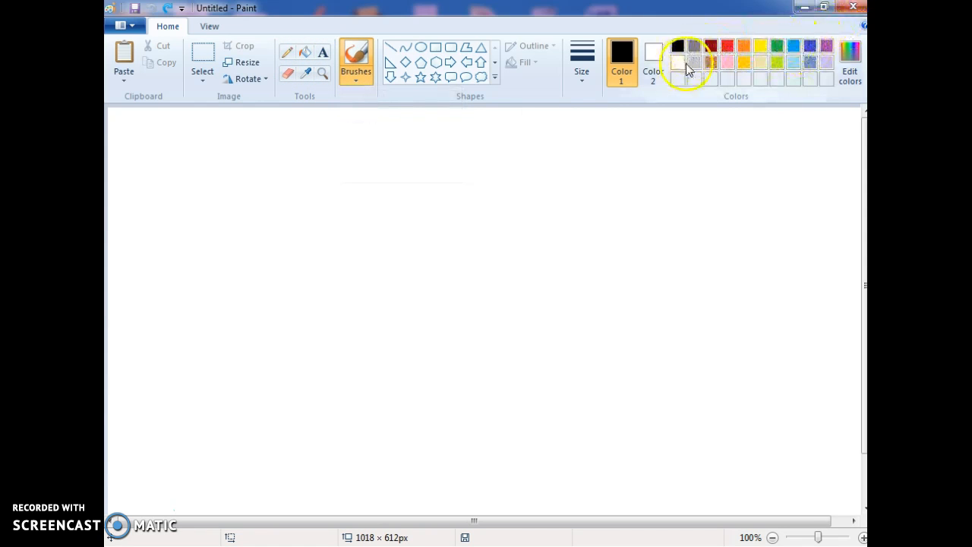
{"action": "left_click", "coordinate": [810, 46]}
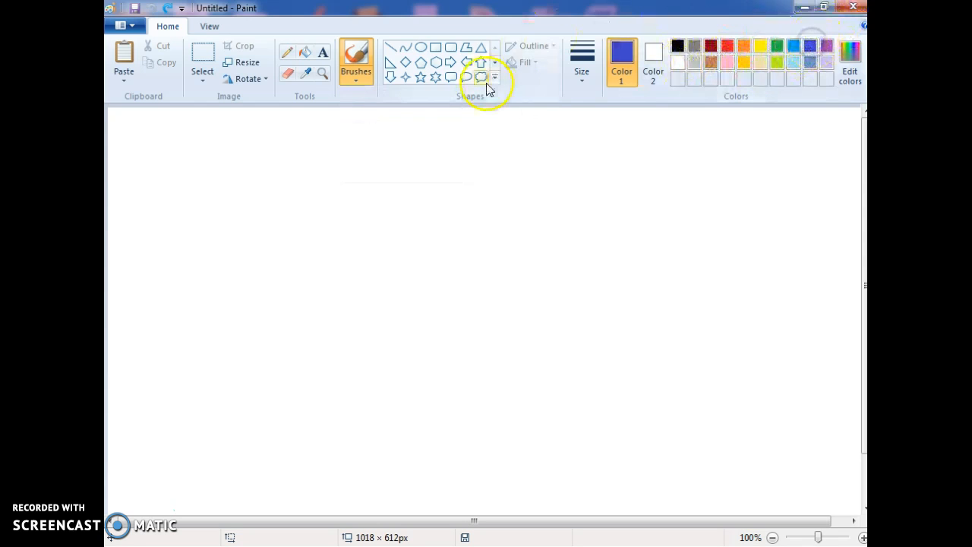
{"action": "left_click", "coordinate": [114, 528]}
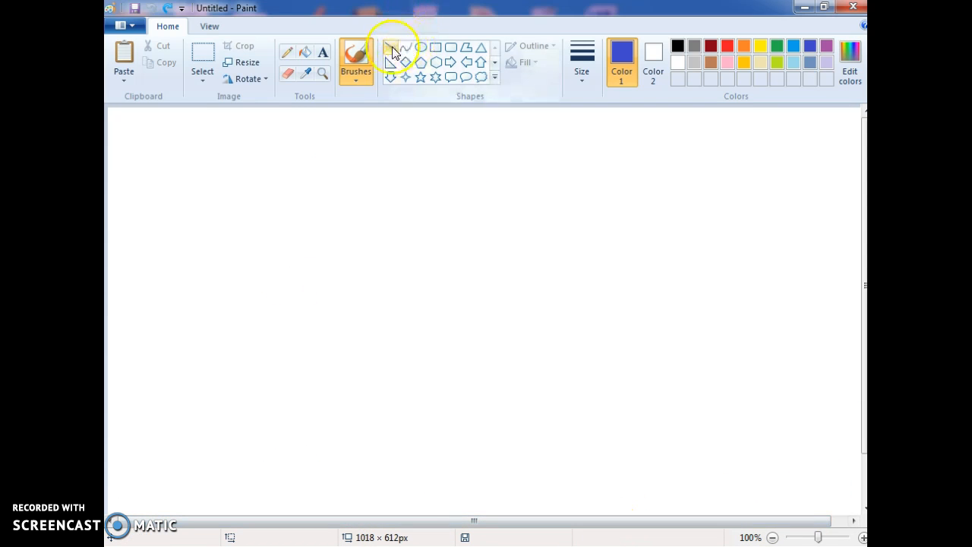
{"action": "mouse_move", "coordinate": [111, 509]}
{"action": "left_mouse_down"}
{"action": "mouse_move", "coordinate": [225, 421]}
{"action": "mouse_move", "coordinate": [606, 292]}
{"action": "mouse_move", "coordinate": [859, 156]}
{"action": "left_mouse_up"}
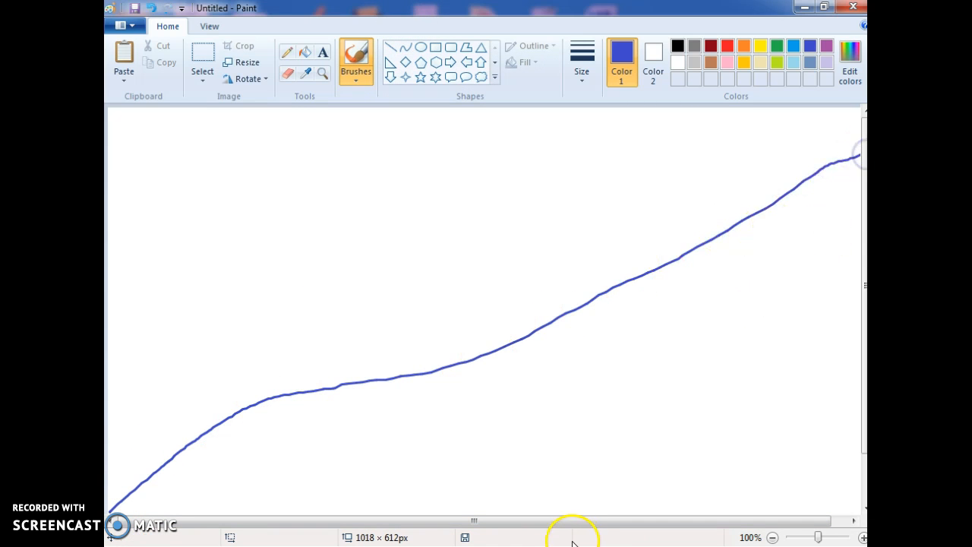
{"action": "left_click_drag", "start_coordinate": [530, 522], "coordinate": [546, 522]}
{"action": "mouse_move", "coordinate": [622, 507]}
{"action": "left_mouse_down"}
{"action": "mouse_move", "coordinate": [293, 512]}
{"action": "mouse_move", "coordinate": [260, 532]}
{"action": "left_mouse_up"}
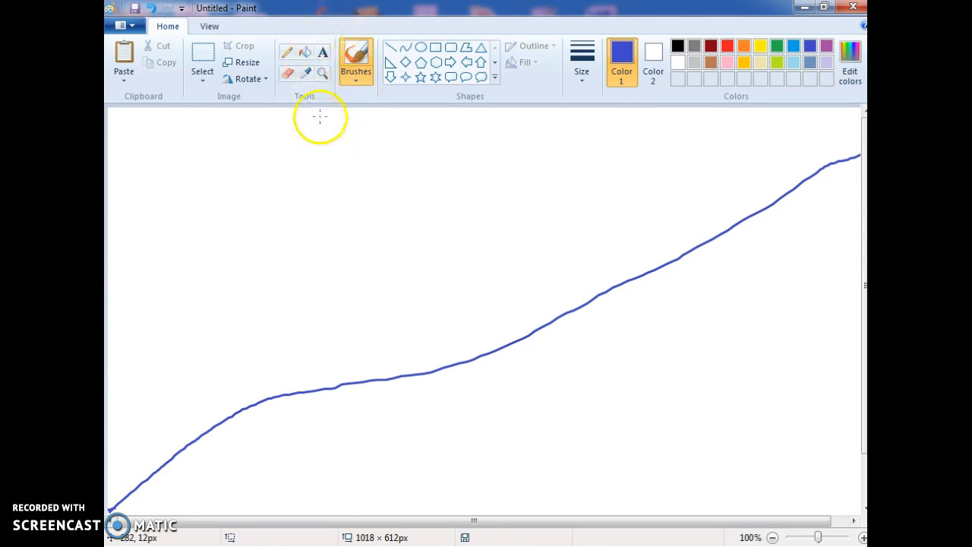
Fill the sky area above the hill line with the same blue.
{"action": "left_click", "coordinate": [304, 53]}
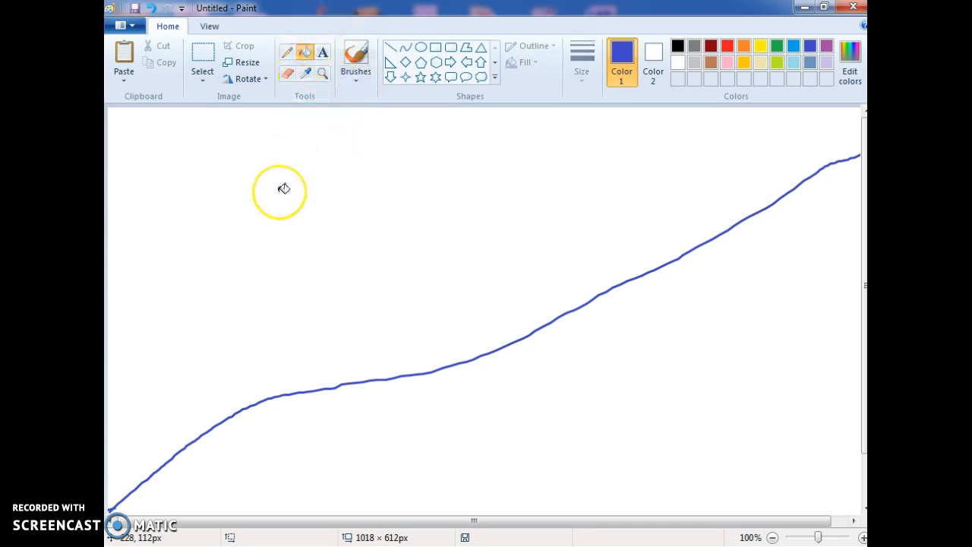
{"action": "left_click", "coordinate": [284, 188]}
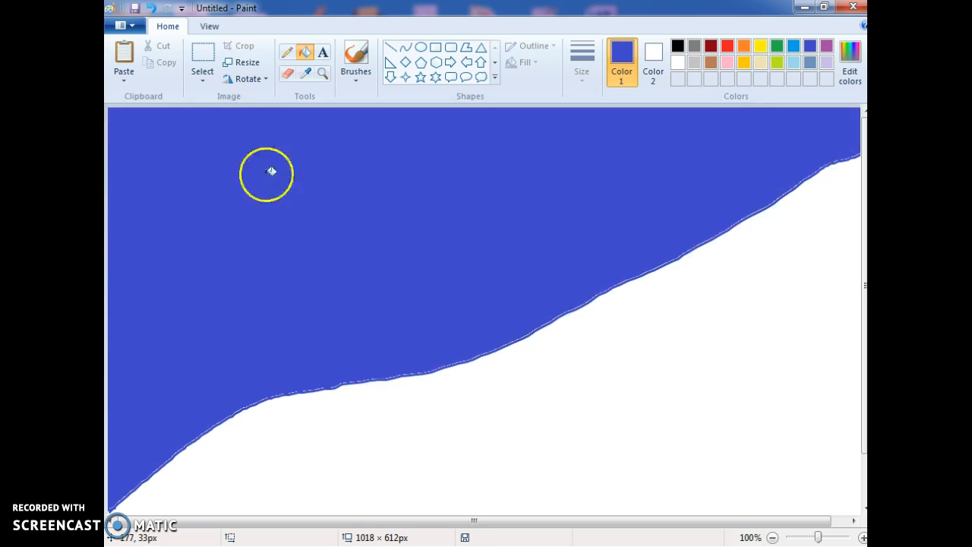
{"action": "left_click", "coordinate": [152, 9]}
{"action": "left_click", "coordinate": [106, 537]}
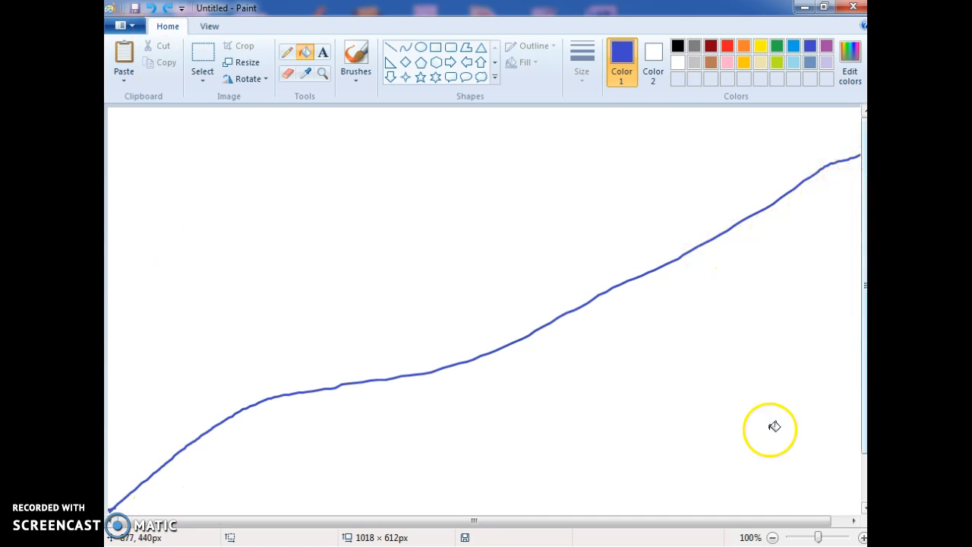
{"action": "left_click", "coordinate": [742, 521]}
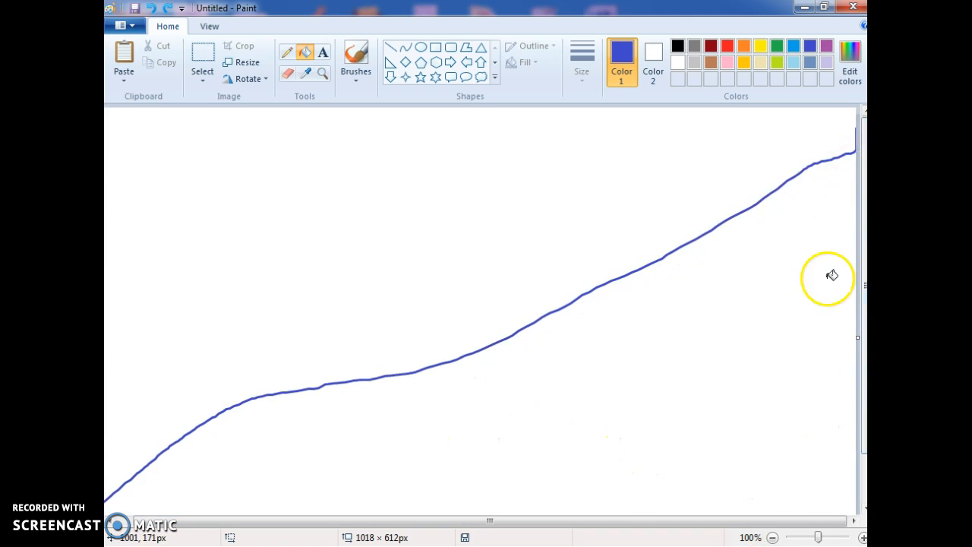
{"action": "left_click", "coordinate": [241, 221]}
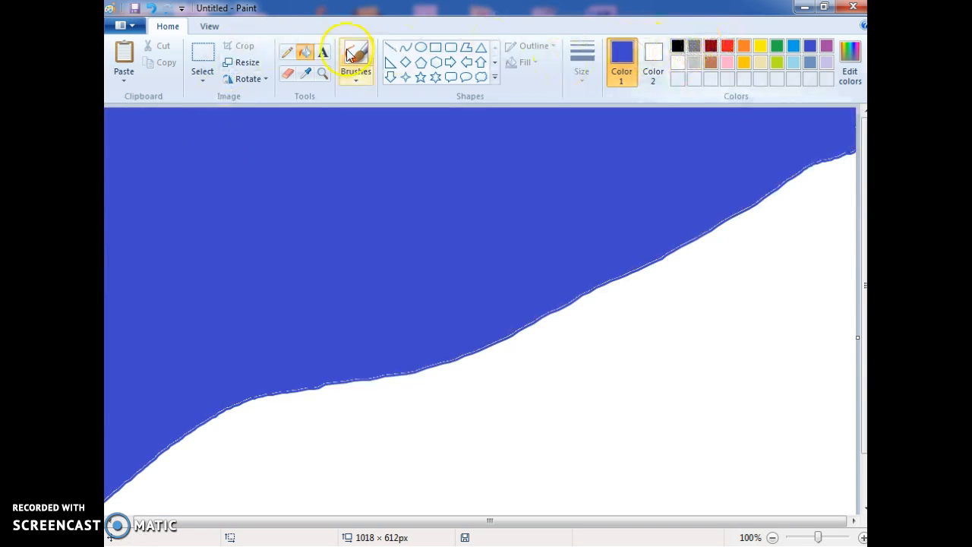
Set white as the drawing colour and choose the Oval shape.
{"action": "left_click", "coordinate": [679, 64]}
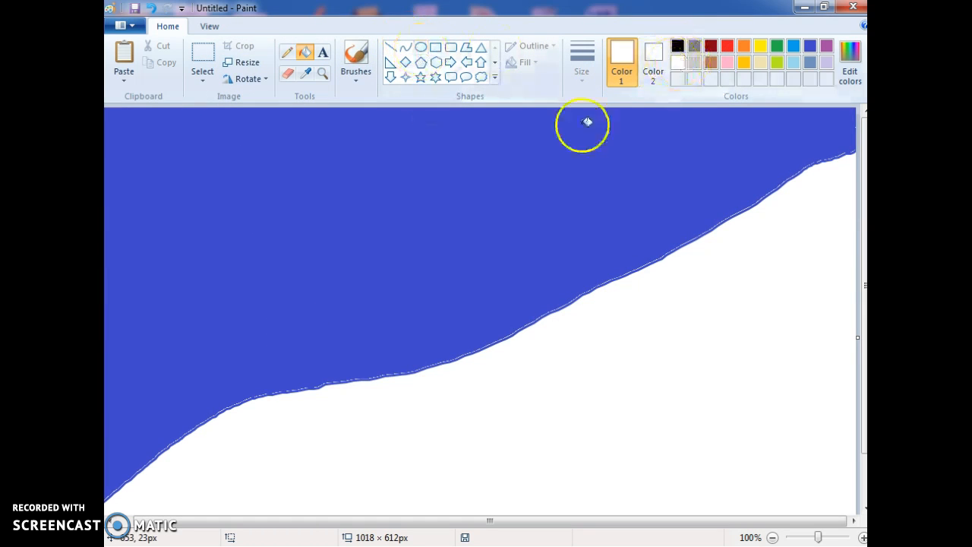
{"action": "left_click", "coordinate": [420, 47]}
Draw two stacked white circles on the slope and a smaller one about 78 × 71 px to their right.
{"action": "left_click_drag", "start_coordinate": [329, 279], "coordinate": [430, 378]}
{"action": "left_click_drag", "start_coordinate": [339, 202], "coordinate": [417, 281]}
{"action": "left_click", "coordinate": [560, 278]}
{"action": "left_click_drag", "start_coordinate": [506, 262], "coordinate": [565, 315]}
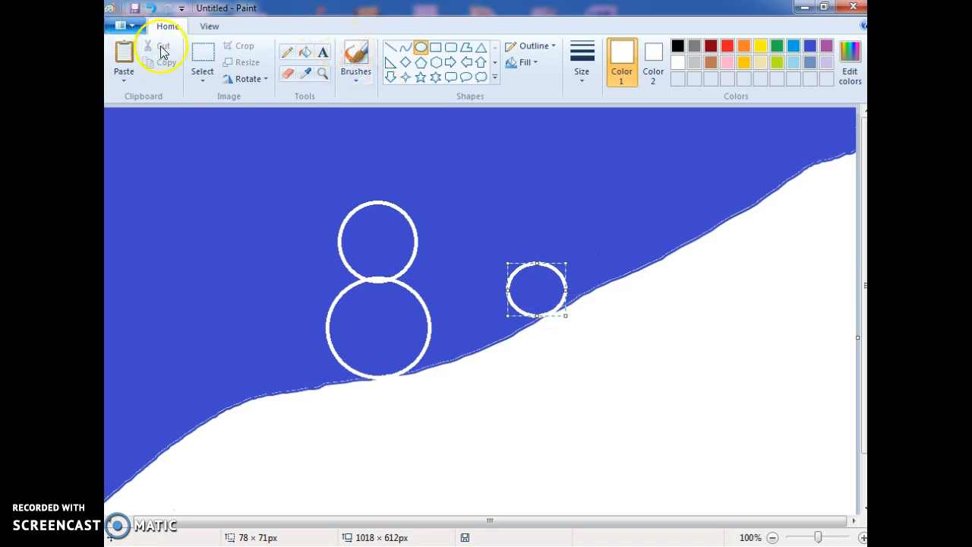
Undo the three white circles while keeping the blue sky fill.
{"action": "left_click", "coordinate": [155, 8]}
{"action": "left_click", "coordinate": [154, 8]}
{"action": "left_click", "coordinate": [154, 7]}
{"action": "left_click", "coordinate": [155, 7]}
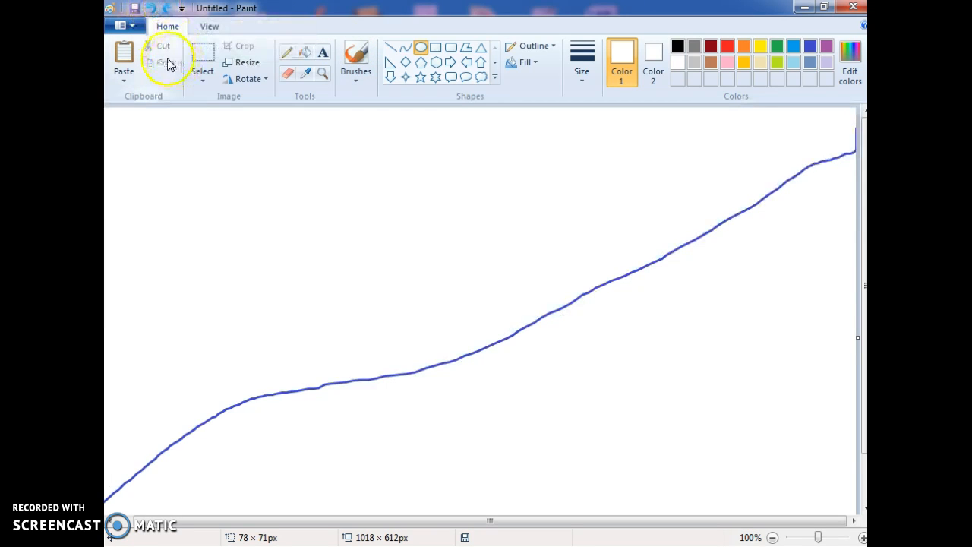
{"action": "left_click", "coordinate": [168, 8]}
Draw two snowmen of stacked white circles along the slope, the left head about 118 × 132 px and the right about 113 × 109 px.
{"action": "left_click_drag", "start_coordinate": [300, 259], "coordinate": [420, 379]}
{"action": "left_click_drag", "start_coordinate": [466, 221], "coordinate": [570, 325]}
{"action": "left_click", "coordinate": [500, 235]}
{"action": "left_click_drag", "start_coordinate": [473, 142], "coordinate": [554, 221]}
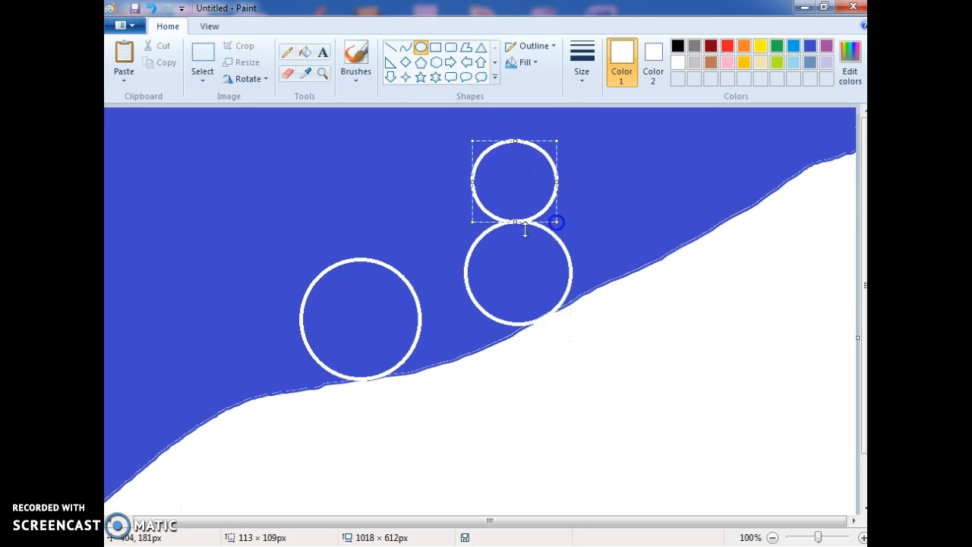
{"action": "left_click_drag", "start_coordinate": [319, 159], "coordinate": [408, 259]}
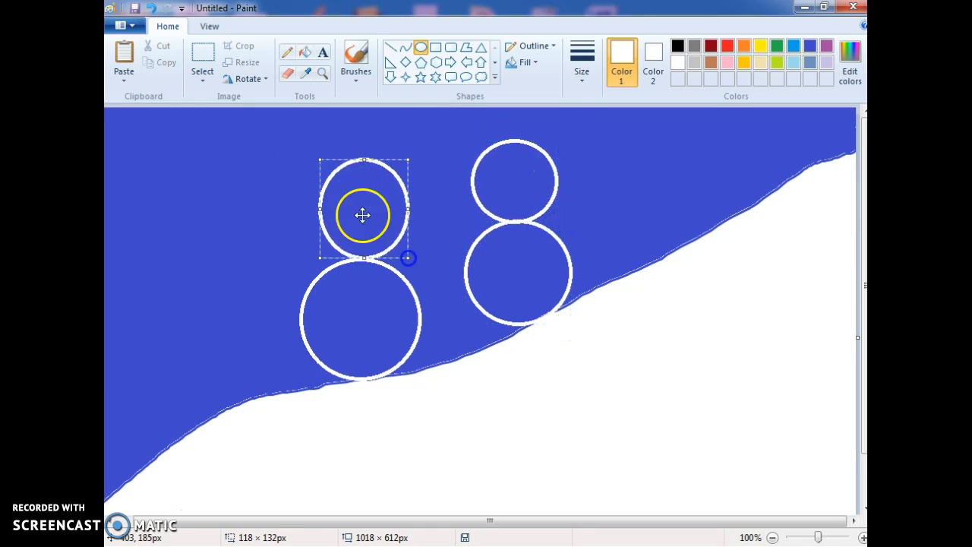
Fill the head and body circles of both snowmen with white.
{"action": "left_click", "coordinate": [302, 54]}
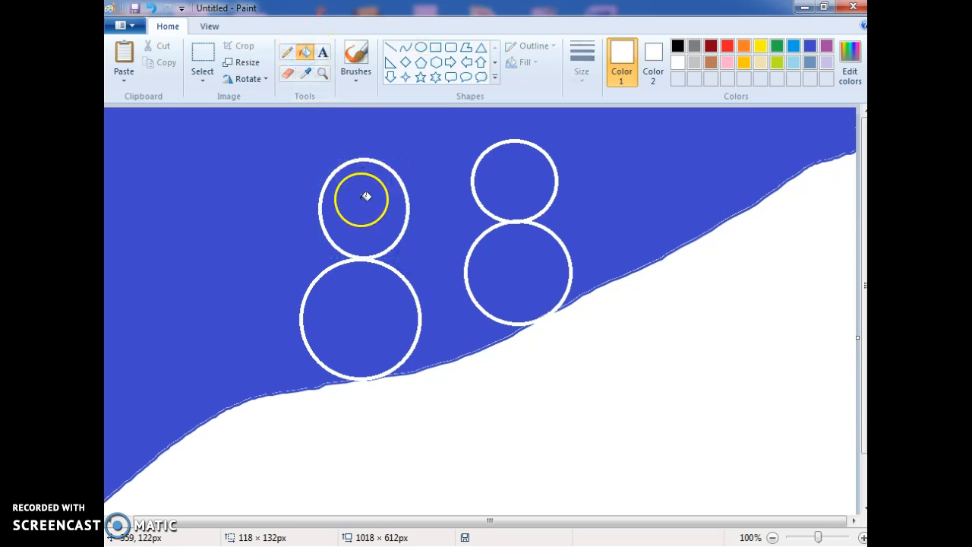
{"action": "left_click", "coordinate": [367, 196]}
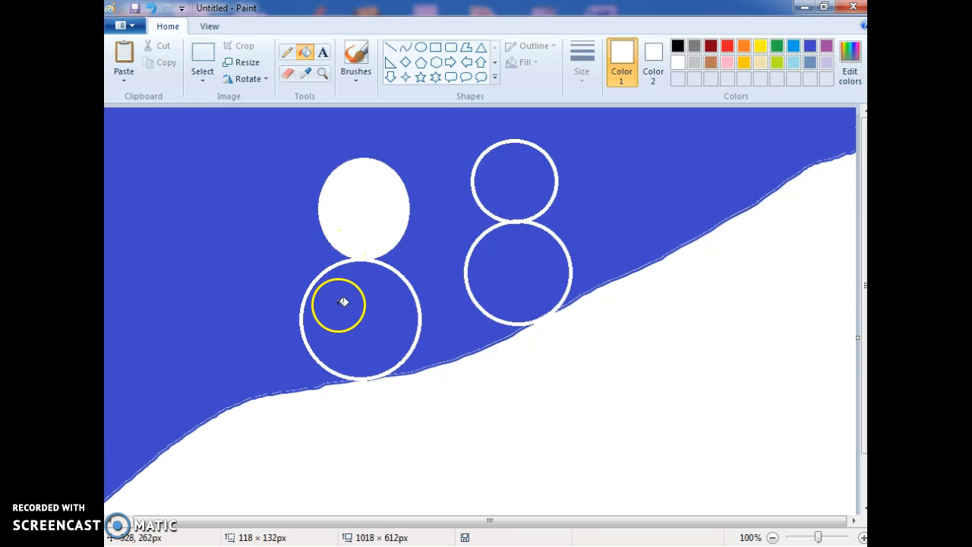
{"action": "left_click", "coordinate": [339, 303]}
{"action": "left_click", "coordinate": [541, 198]}
{"action": "left_click", "coordinate": [508, 260]}
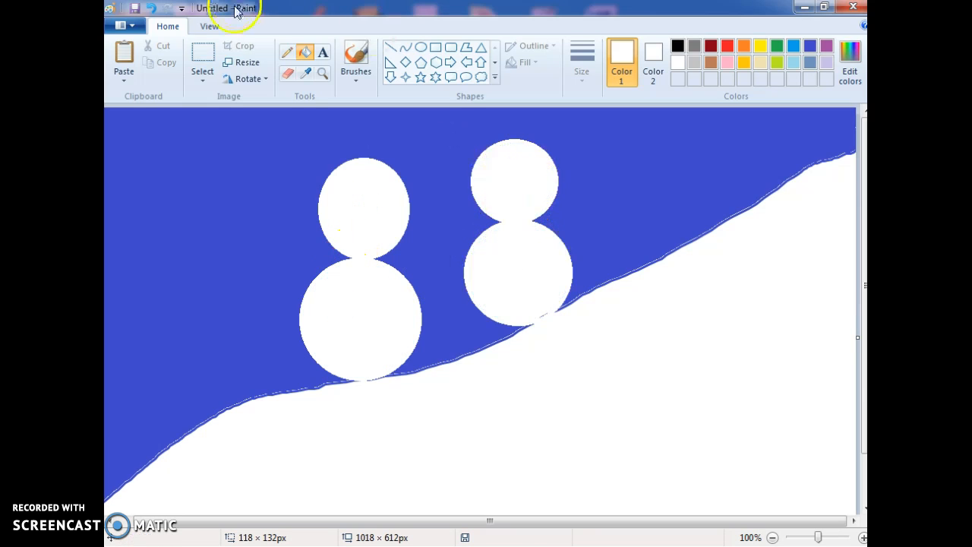
With the basic brush in black at the thickest size, dot two eyes and three buttons on the right snowman.
{"action": "left_click", "coordinate": [361, 84]}
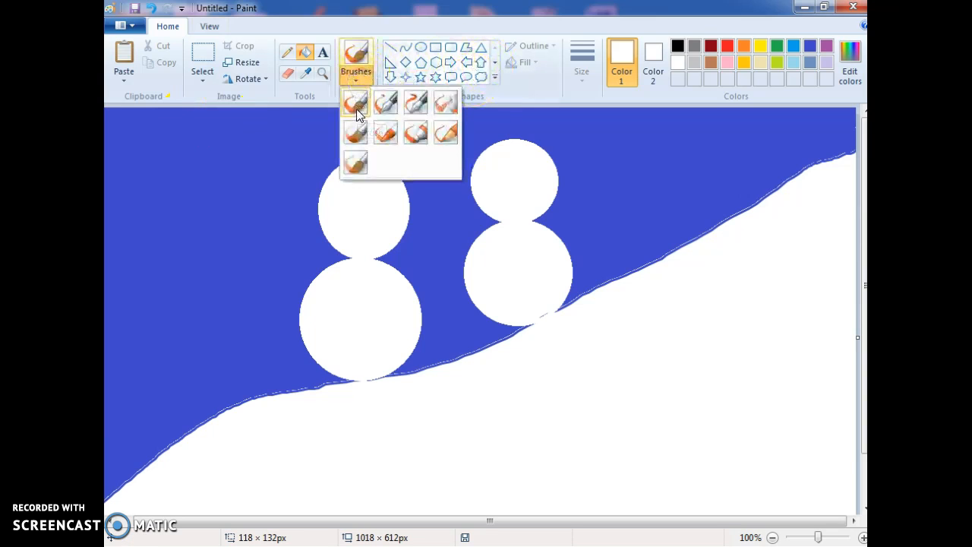
{"action": "left_click", "coordinate": [357, 106]}
{"action": "left_click", "coordinate": [677, 45]}
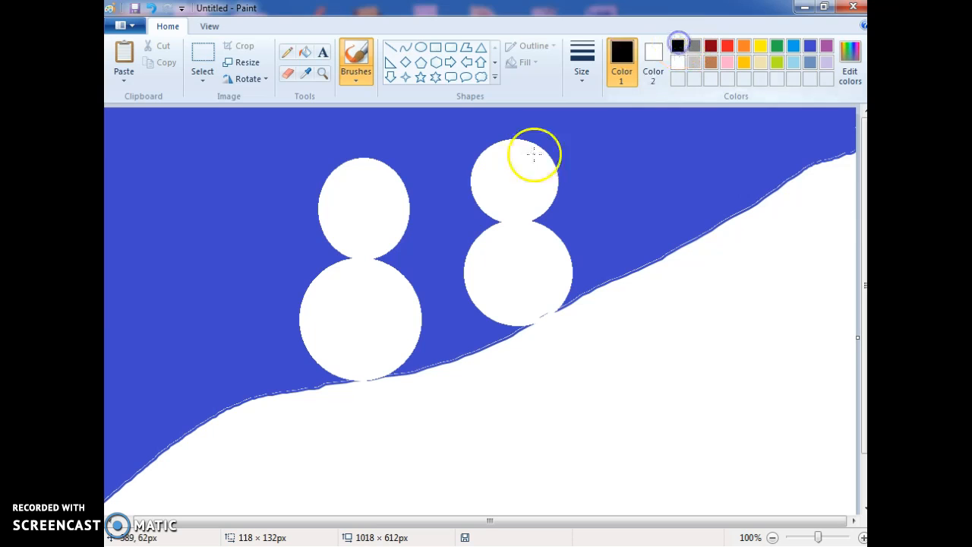
{"action": "left_click", "coordinate": [582, 72]}
{"action": "left_click", "coordinate": [595, 195]}
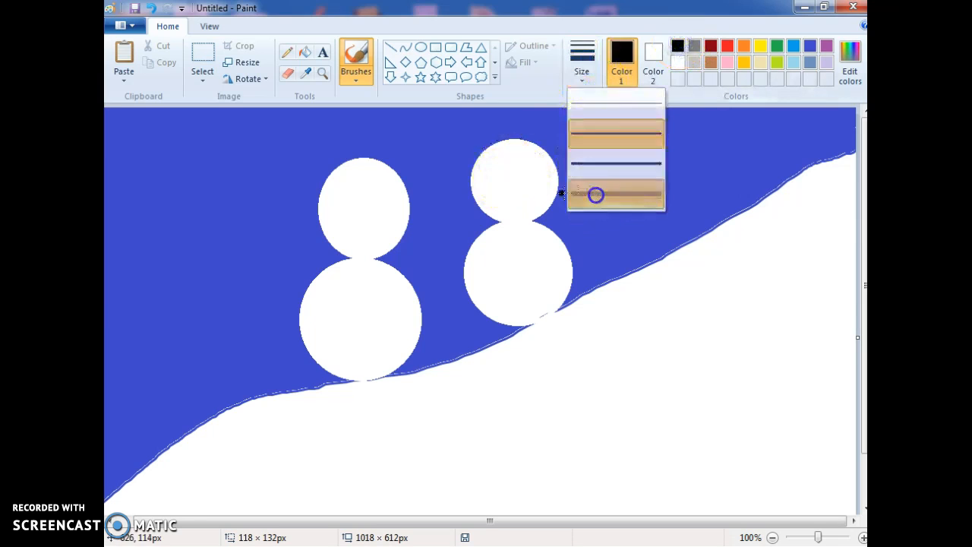
{"action": "left_click", "coordinate": [528, 173]}
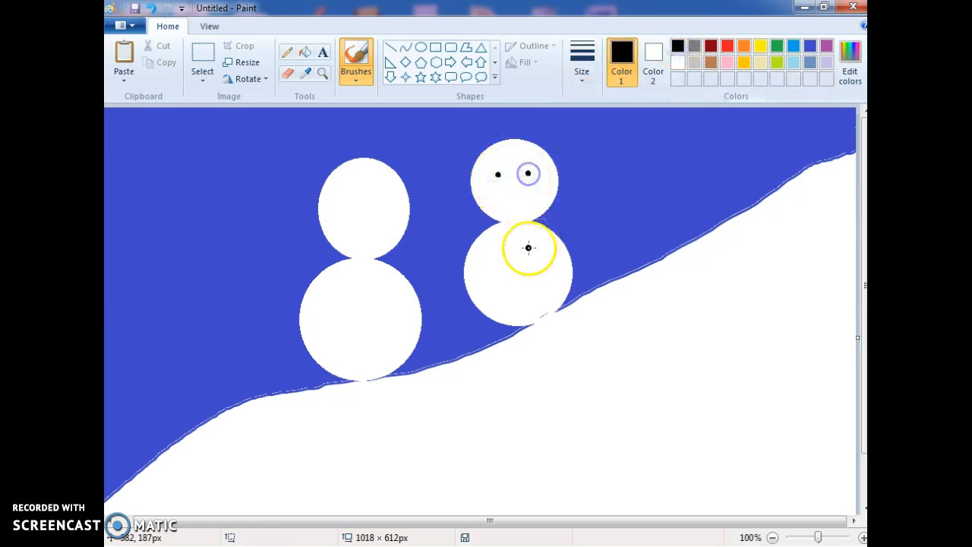
{"action": "left_click", "coordinate": [516, 258]}
{"action": "left_click", "coordinate": [521, 279]}
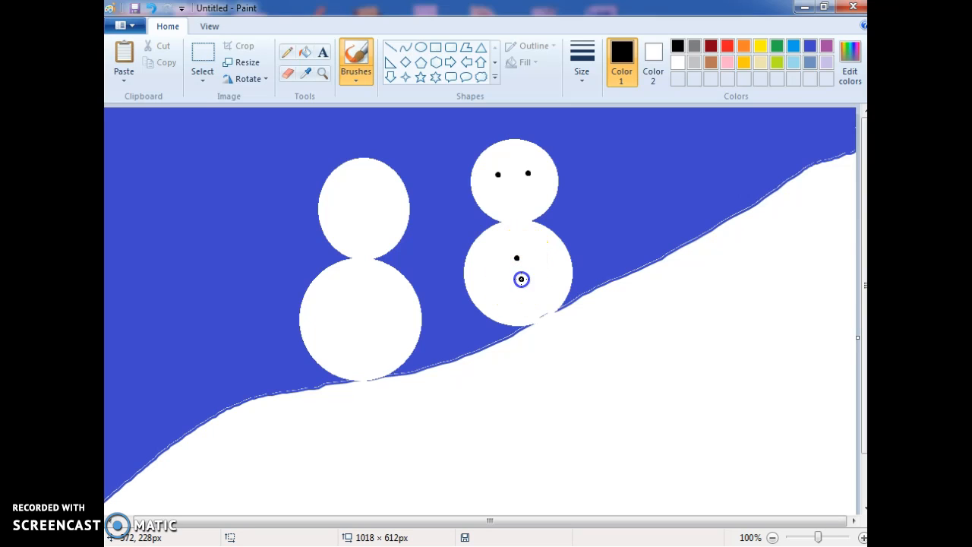
{"action": "left_click", "coordinate": [519, 298]}
Dot three black buttons and two black eyes on the left snowman.
{"action": "left_click", "coordinate": [357, 353]}
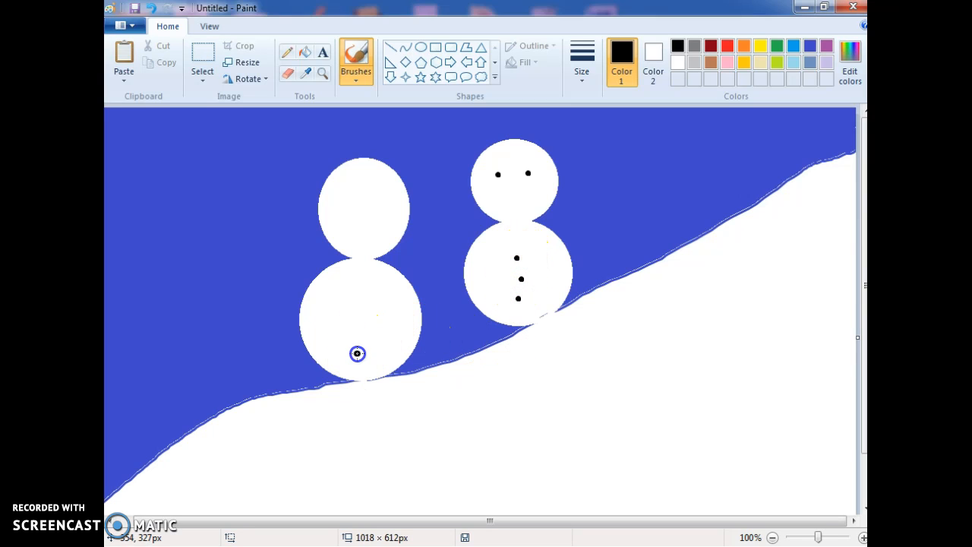
{"action": "left_click", "coordinate": [355, 318]}
{"action": "left_click", "coordinate": [359, 291]}
{"action": "left_click", "coordinate": [342, 196]}
{"action": "left_click", "coordinate": [377, 193]}
Add curved mouths of black dots to both snowmen, four dots on the left and three on the right.
{"action": "left_click", "coordinate": [344, 223]}
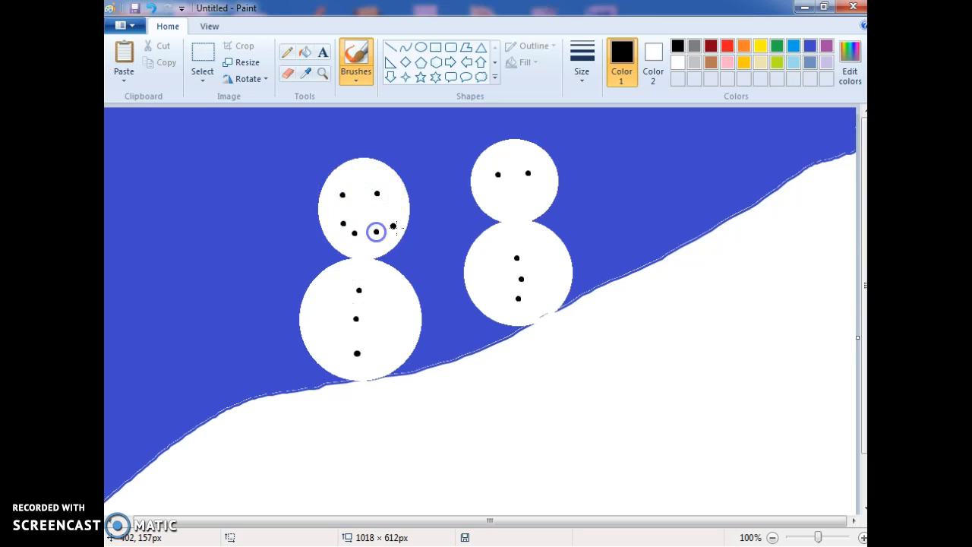
{"action": "left_click", "coordinate": [383, 218]}
{"action": "left_click", "coordinate": [503, 198]}
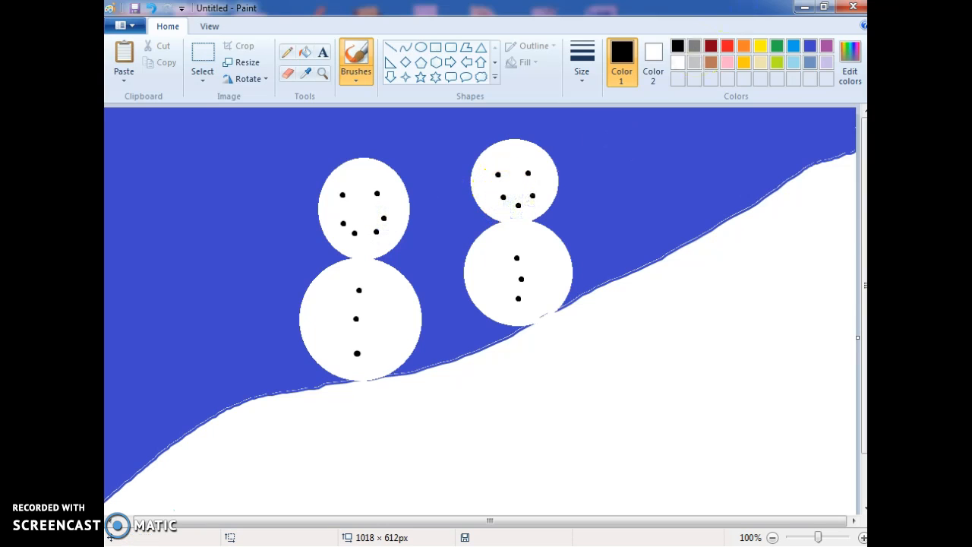
Paint a short orange nose on each snowman with the brush at the third thickness.
{"action": "left_click", "coordinate": [744, 46]}
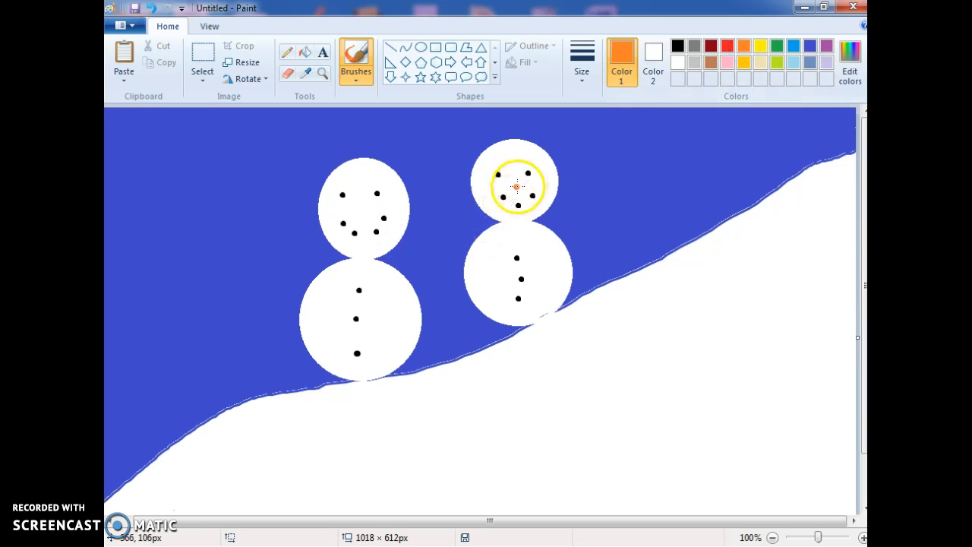
{"action": "left_click", "coordinate": [582, 74]}
{"action": "left_click", "coordinate": [600, 154]}
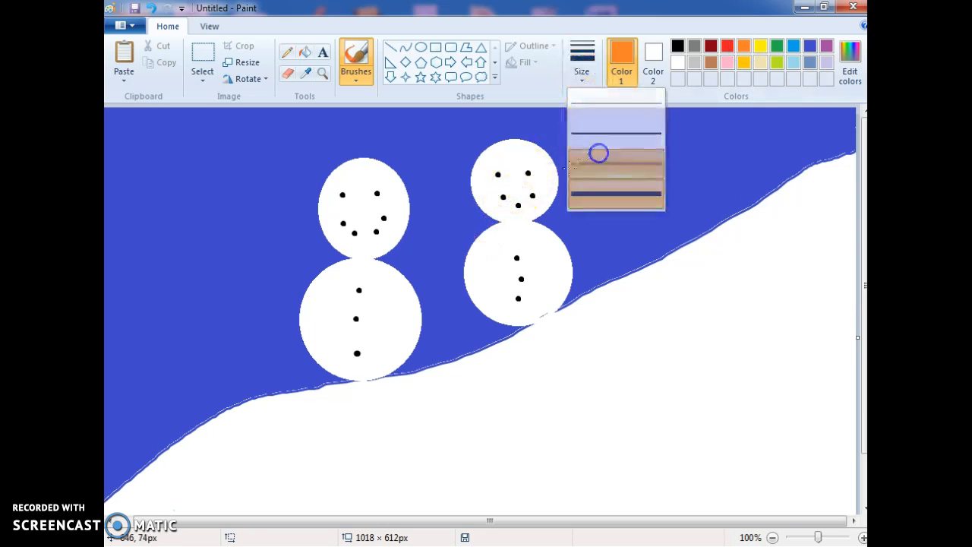
{"action": "left_click", "coordinate": [515, 183]}
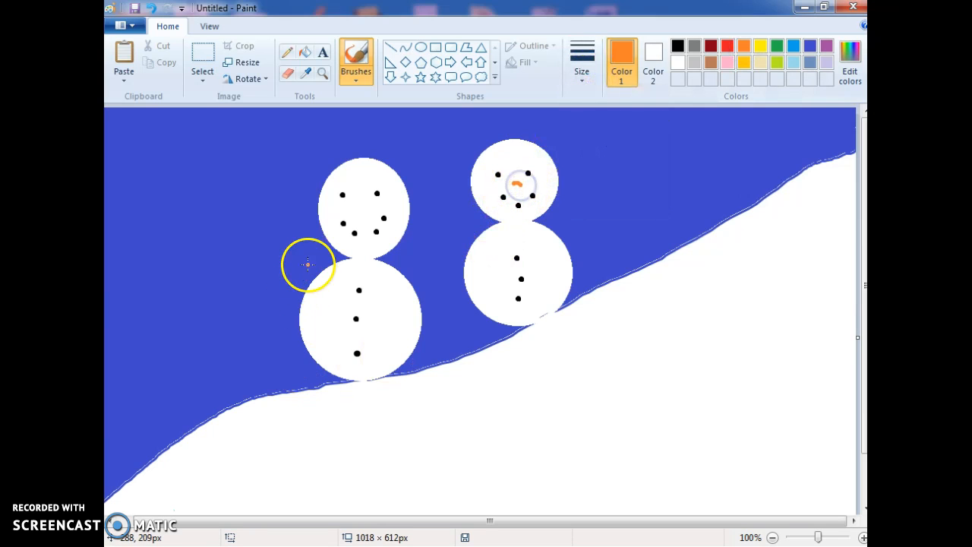
{"action": "left_click", "coordinate": [361, 214]}
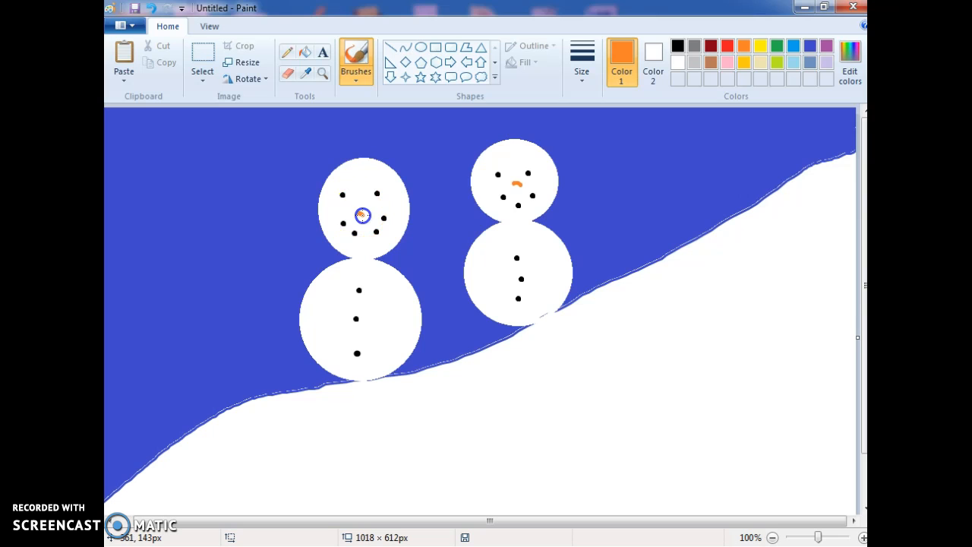
Paint a red scarf with two hanging ends around each snowman's neck, using the thickest brush size.
{"action": "left_click", "coordinate": [726, 45]}
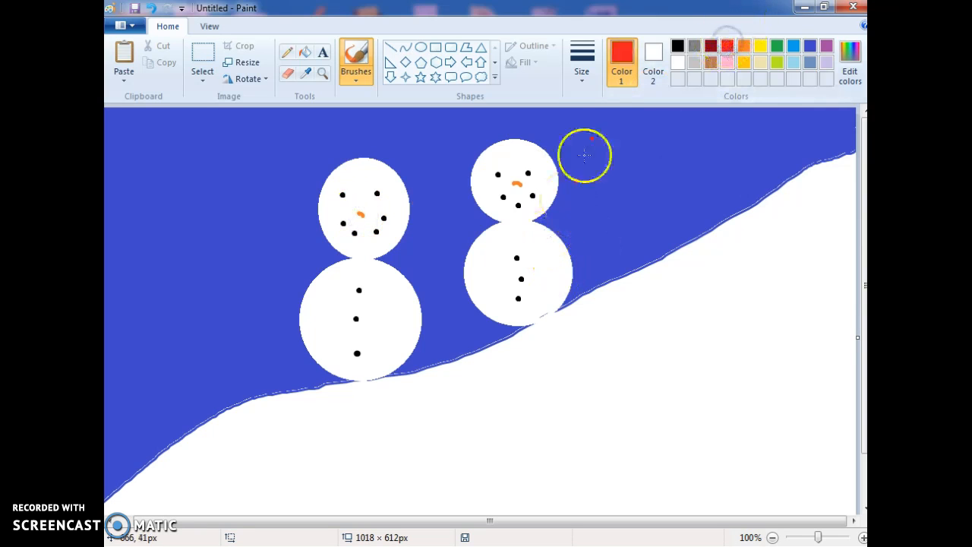
{"action": "left_click", "coordinate": [582, 83]}
{"action": "left_click", "coordinate": [597, 185]}
{"action": "left_click", "coordinate": [528, 220]}
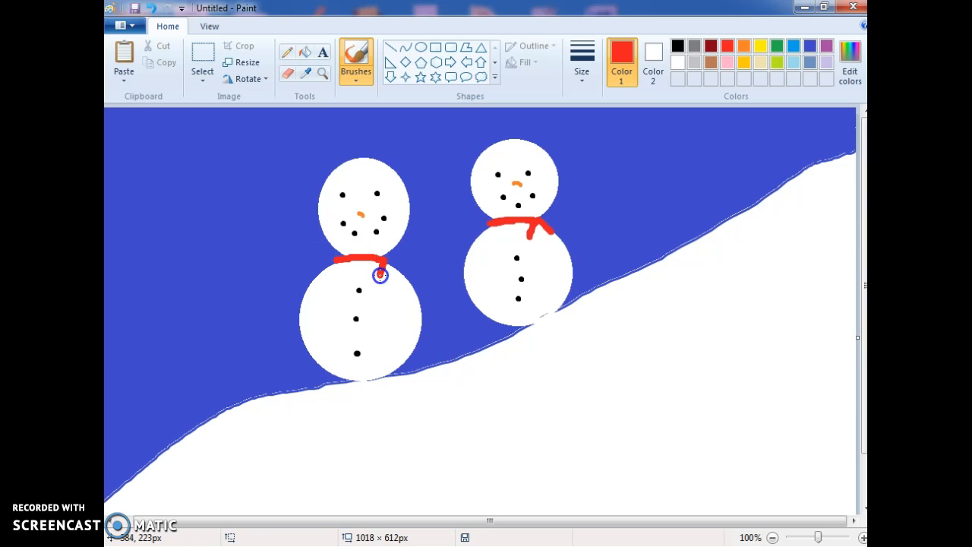
Draw a top hat of two black rectangles on each snowman, the left hat's brim about 89 × 14 px.
{"action": "left_click", "coordinate": [435, 47]}
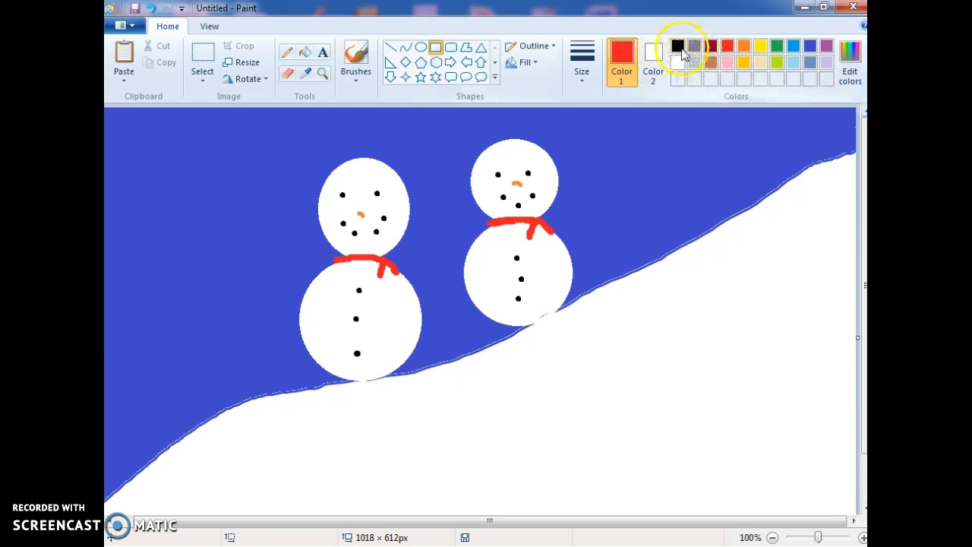
{"action": "left_click", "coordinate": [678, 47]}
{"action": "left_click_drag", "start_coordinate": [497, 111], "coordinate": [554, 149]}
{"action": "left_click", "coordinate": [348, 130]}
{"action": "left_click_drag", "start_coordinate": [343, 119], "coordinate": [396, 164]}
{"action": "left_click", "coordinate": [332, 152]}
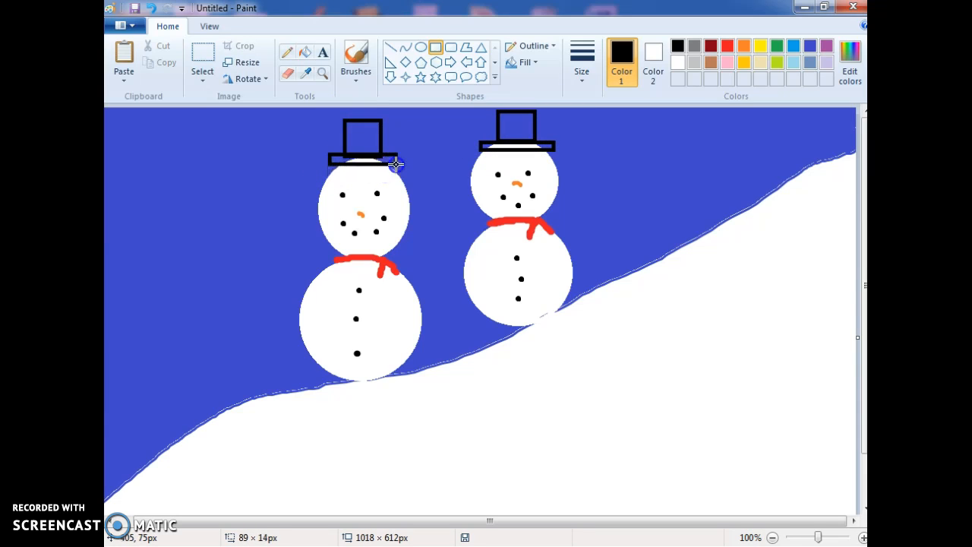
Fill the crowns and brims of both top hats with black.
{"action": "left_click", "coordinate": [303, 53]}
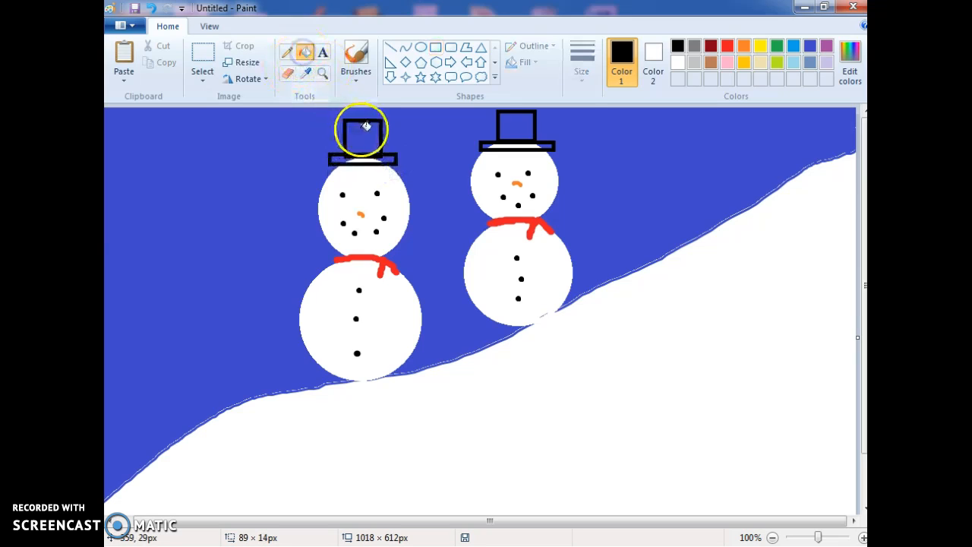
{"action": "left_click", "coordinate": [364, 132]}
{"action": "left_click", "coordinate": [395, 157]}
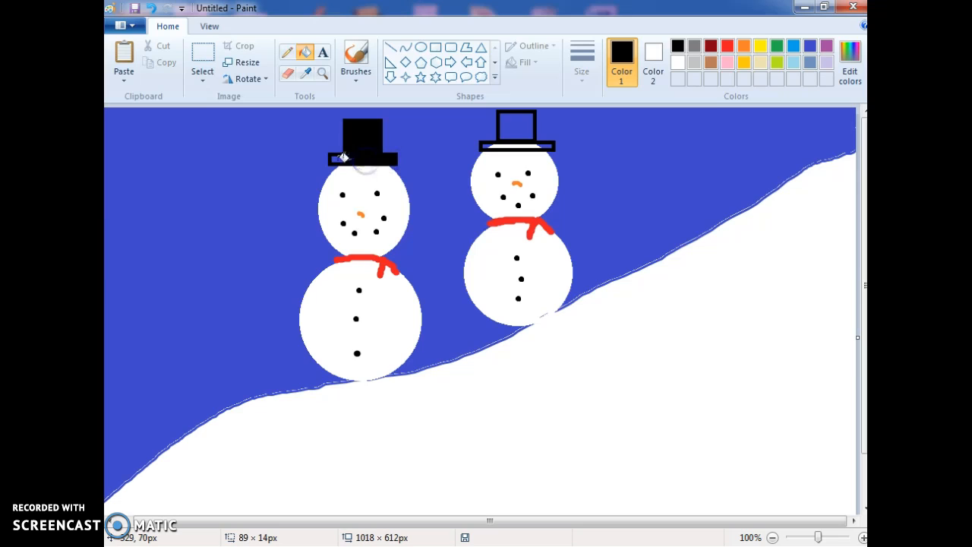
{"action": "left_click", "coordinate": [506, 148]}
{"action": "left_click", "coordinate": [544, 147]}
{"action": "left_click", "coordinate": [489, 145]}
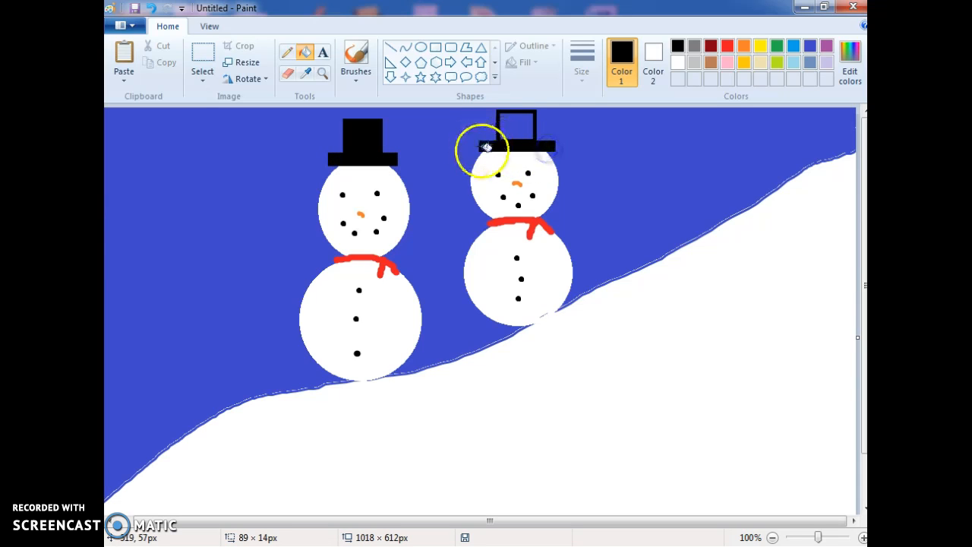
{"action": "left_click", "coordinate": [517, 126]}
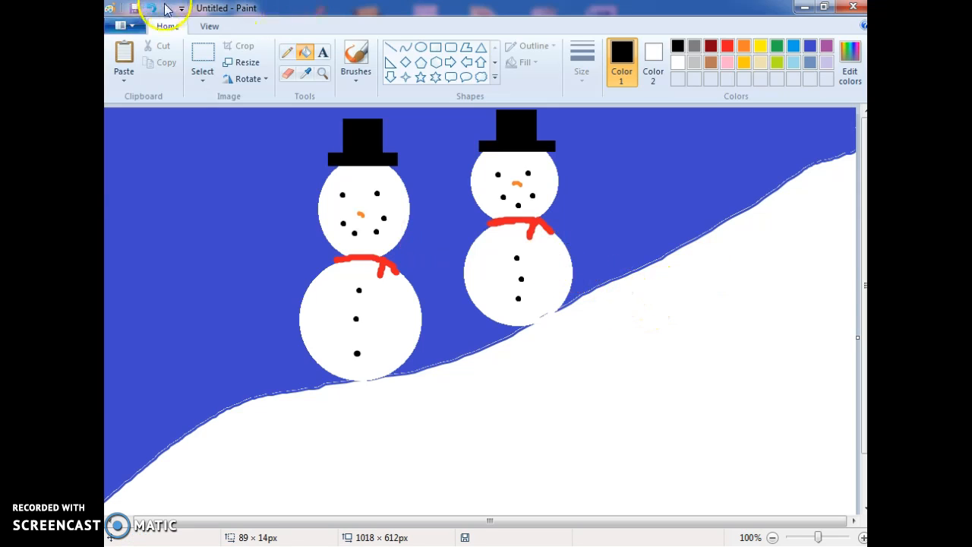
Undo the whole winter scene, including the snowmen, sky fill and hill line, back to a blank canvas.
{"action": "left_click", "coordinate": [152, 8]}
{"action": "left_click", "coordinate": [153, 8]}
{"action": "left_click", "coordinate": [153, 9]}
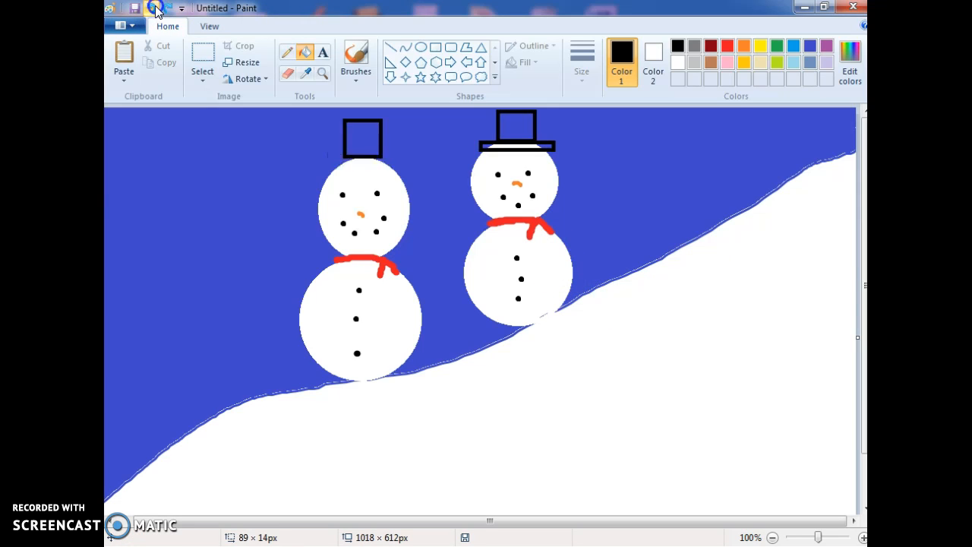
{"action": "left_click", "coordinate": [153, 8]}
{"action": "left_click", "coordinate": [153, 9]}
{"action": "left_click", "coordinate": [153, 9]}
{"action": "left_click", "coordinate": [152, 9]}
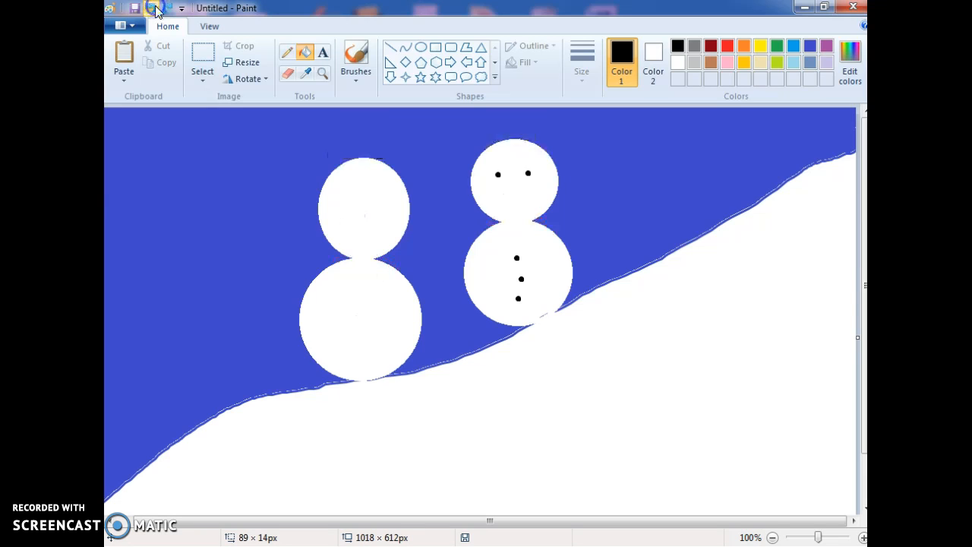
{"action": "left_click", "coordinate": [152, 9]}
{"action": "left_click", "coordinate": [152, 8]}
{"action": "left_click", "coordinate": [152, 8]}
{"action": "left_click", "coordinate": [153, 9]}
{"action": "left_click", "coordinate": [153, 8]}
{"action": "left_click", "coordinate": [153, 8]}
{"action": "left_click", "coordinate": [153, 8]}
{"action": "left_click", "coordinate": [152, 8]}
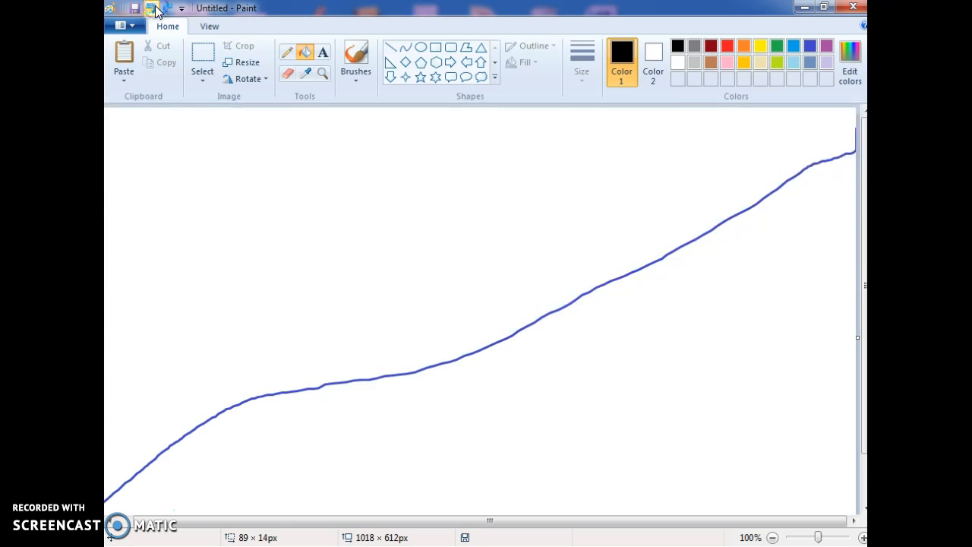
{"action": "left_click", "coordinate": [153, 9]}
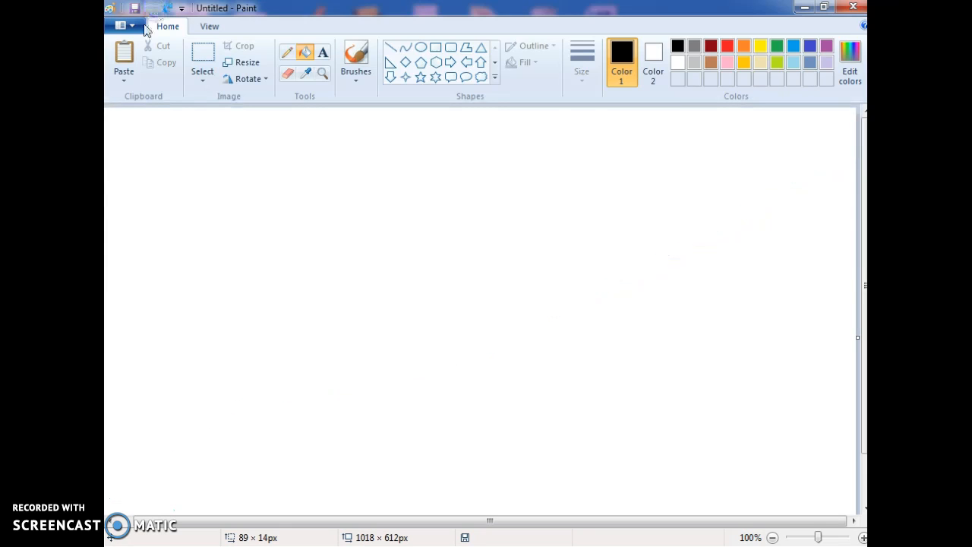
Draw two stacked blue-outlined circles, the upper about 184 × 187 px, and fill the background around them with blue.
{"action": "left_click", "coordinate": [421, 48]}
{"action": "left_click", "coordinate": [810, 46]}
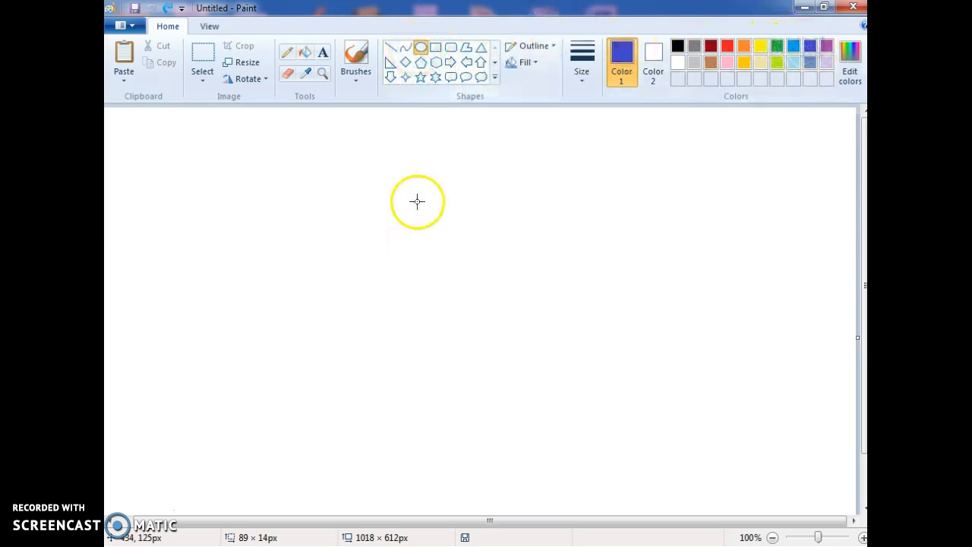
{"action": "mouse_move", "coordinate": [350, 306]}
{"action": "left_mouse_down"}
{"action": "mouse_move", "coordinate": [428, 415]}
{"action": "mouse_move", "coordinate": [526, 485]}
{"action": "left_mouse_up"}
{"action": "left_click_drag", "start_coordinate": [370, 164], "coordinate": [507, 305]}
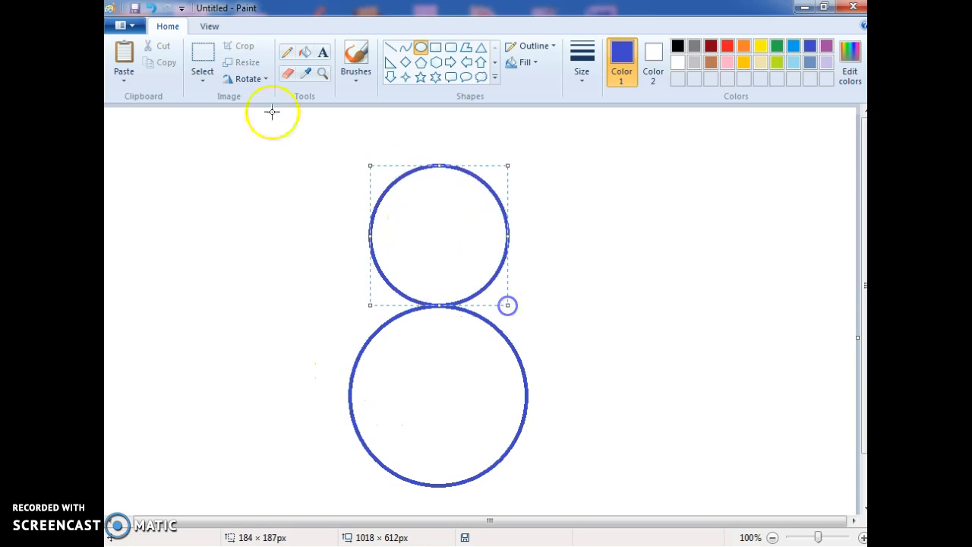
{"action": "left_click", "coordinate": [304, 51]}
{"action": "left_click", "coordinate": [278, 182]}
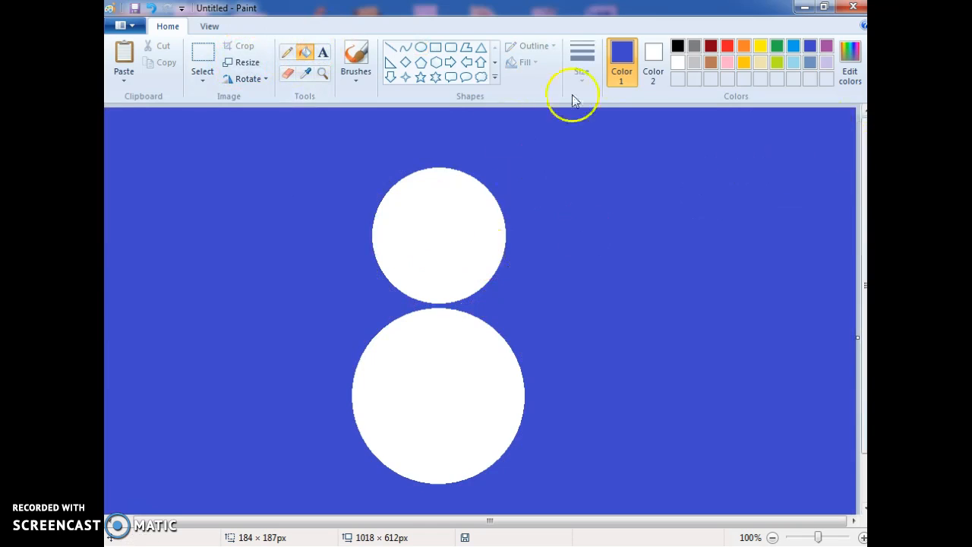
Paint a red scarf between the snowman's head and body with the basic brush.
{"action": "left_click", "coordinate": [356, 72]}
{"action": "left_click", "coordinate": [355, 102]}
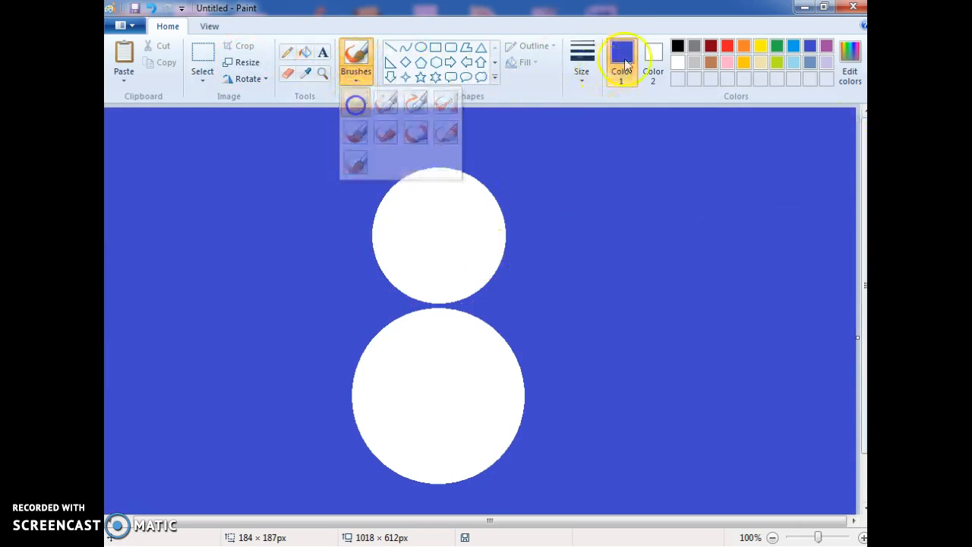
{"action": "left_click", "coordinate": [727, 46]}
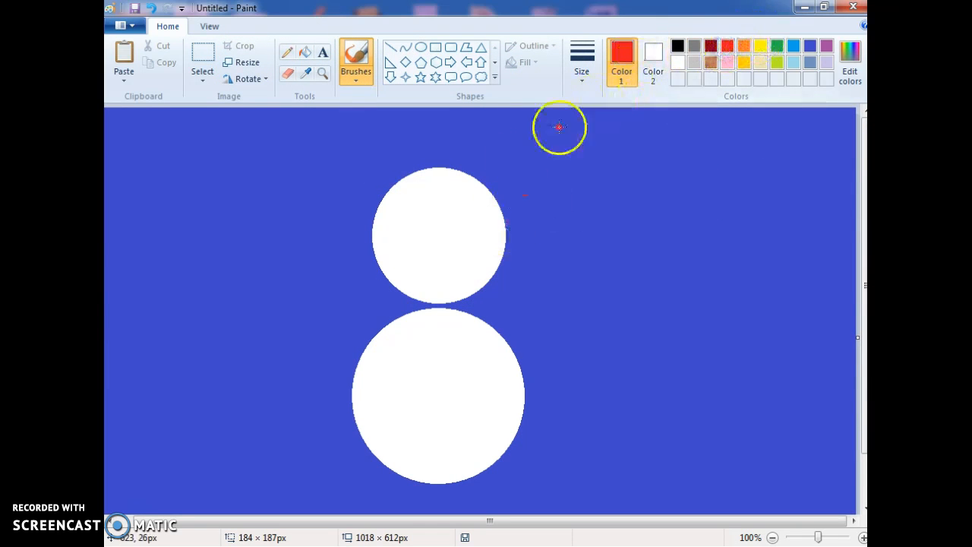
{"action": "left_click_drag", "start_coordinate": [409, 306], "coordinate": [469, 305]}
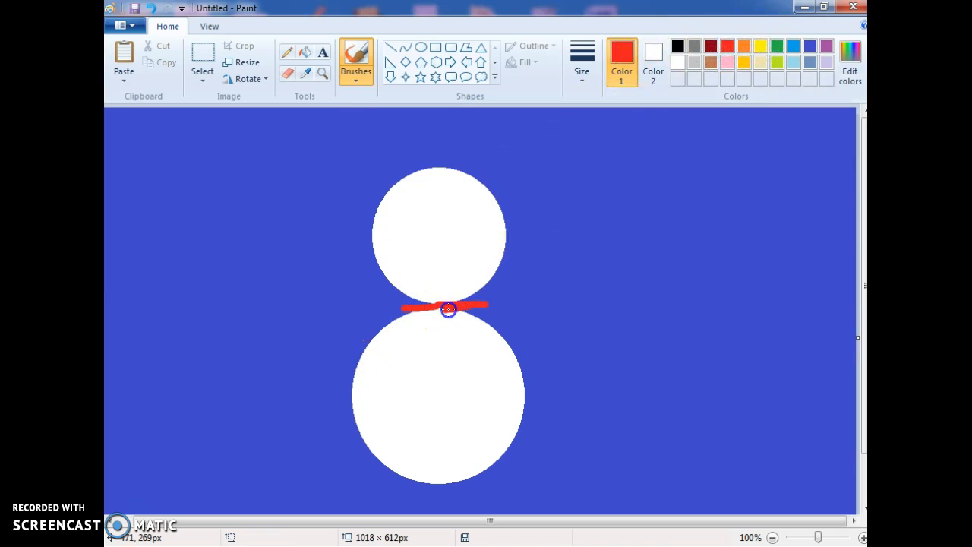